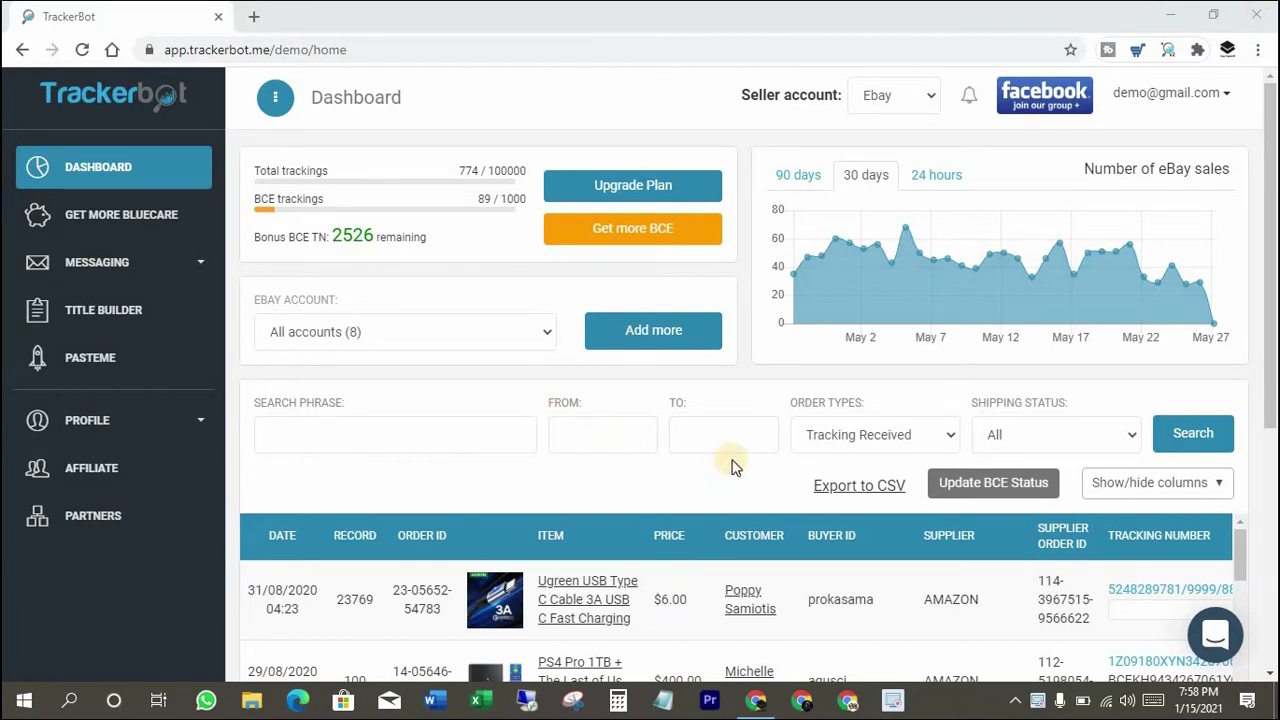
# Look through the received-tracking orders in the dashboard's order table.
pyautogui.scroll(-2, 731, 466)
pyautogui.scroll(-2, 733, 360)
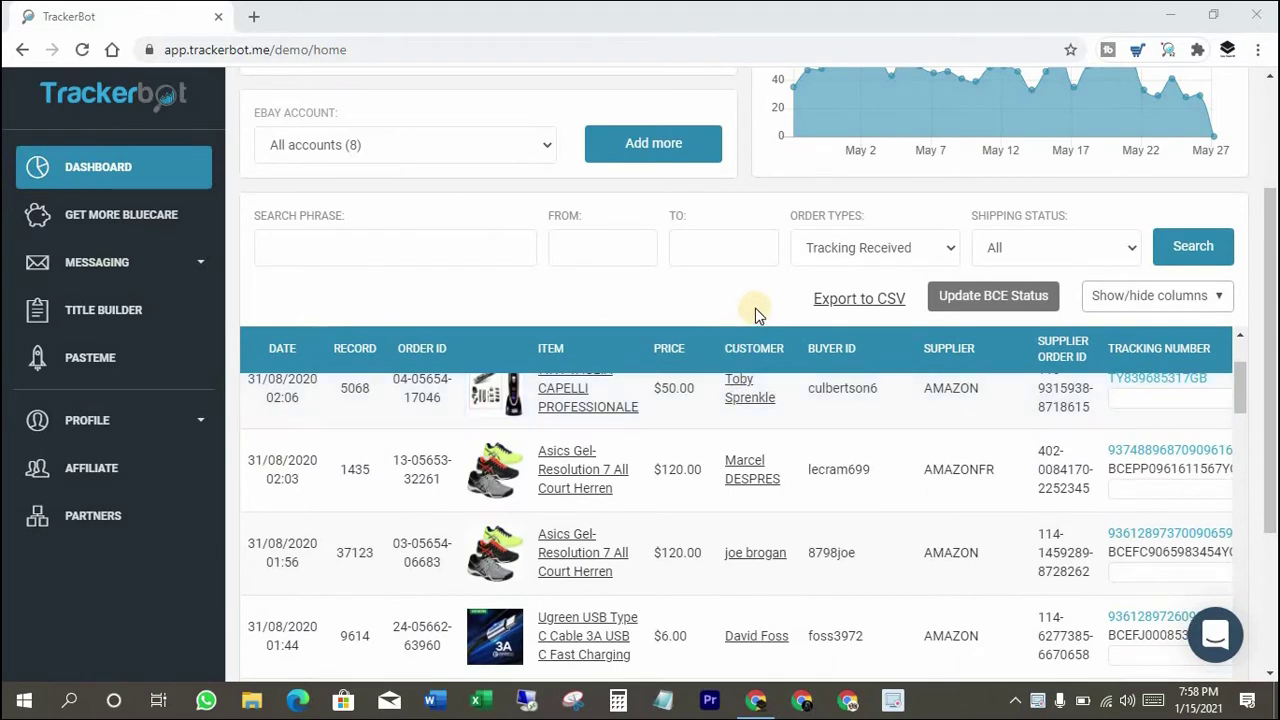
pyautogui.scroll(-2, 700, 280)
pyautogui.rightClick(585, 222)
pyautogui.click(625, 280)
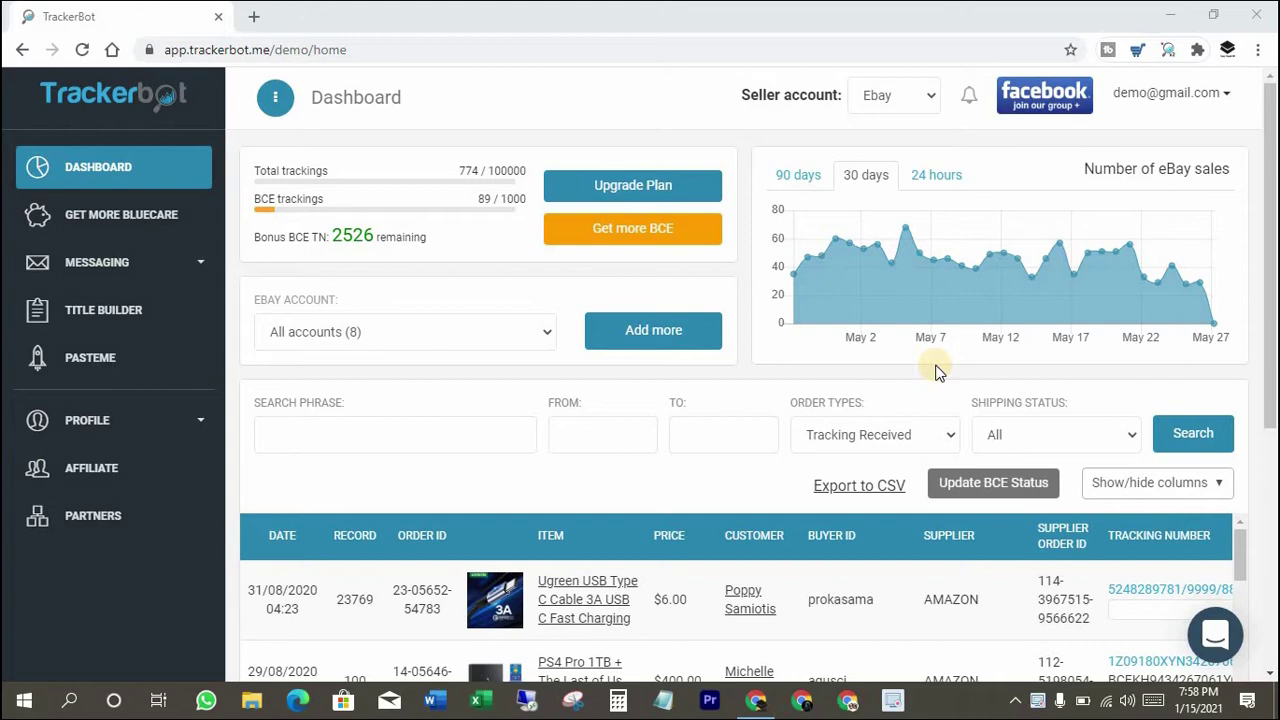
# Open the eBay listings of two Open Box Swagtron 4-UP VR headset orders in new browser tabs.
pyautogui.scroll(-5, 700, 350)
pyautogui.rightClick(530, 245)
pyautogui.rightClick(540, 248)
pyautogui.click(615, 250)
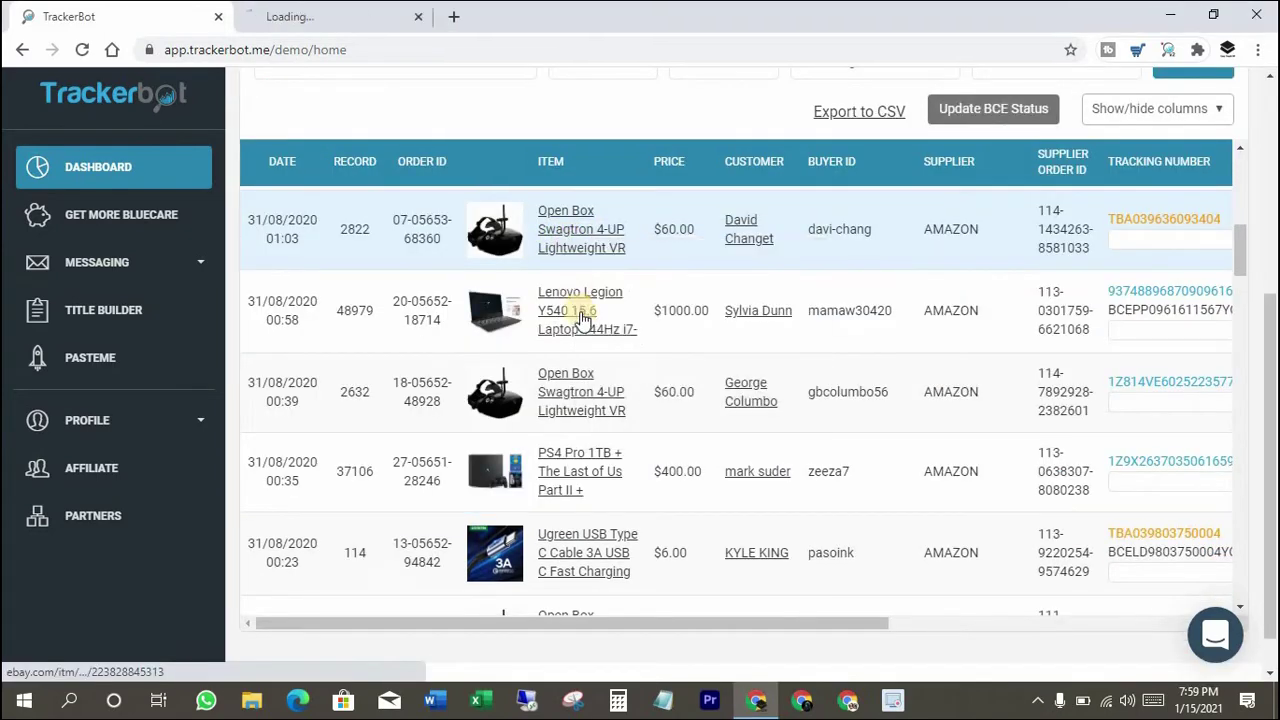
pyautogui.rightClick(568, 384)
pyautogui.click(625, 394)
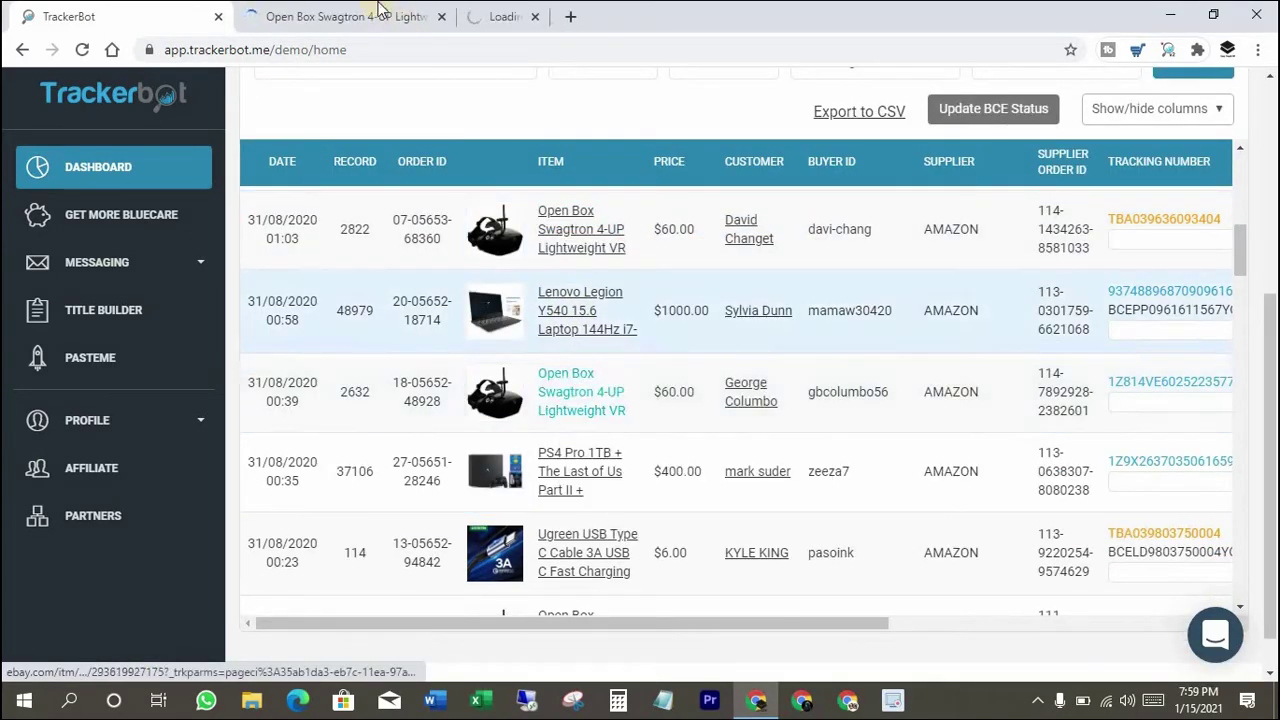
# Examine both opened VR headset listings on eBay and close their tabs to return to the order table.
pyautogui.click(378, 10)
pyautogui.scroll(-3, 500, 430)
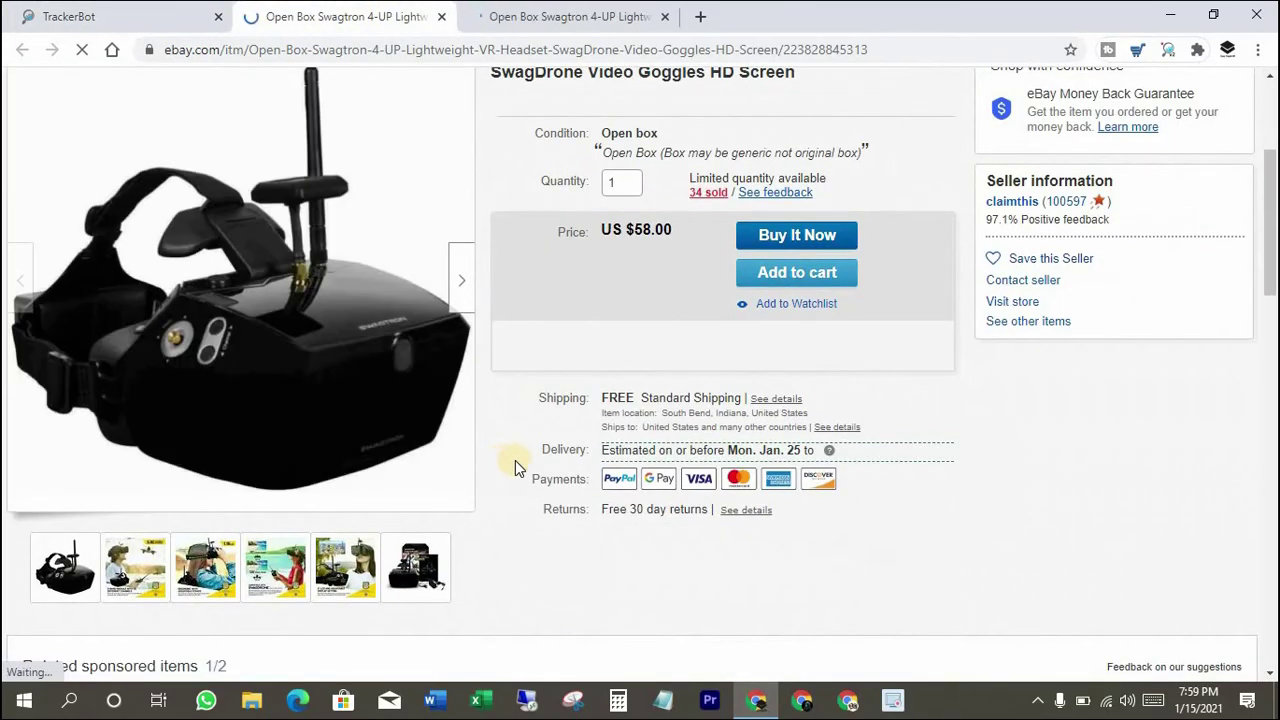
pyautogui.click(560, 16)
pyautogui.scroll(-2, 581, 430)
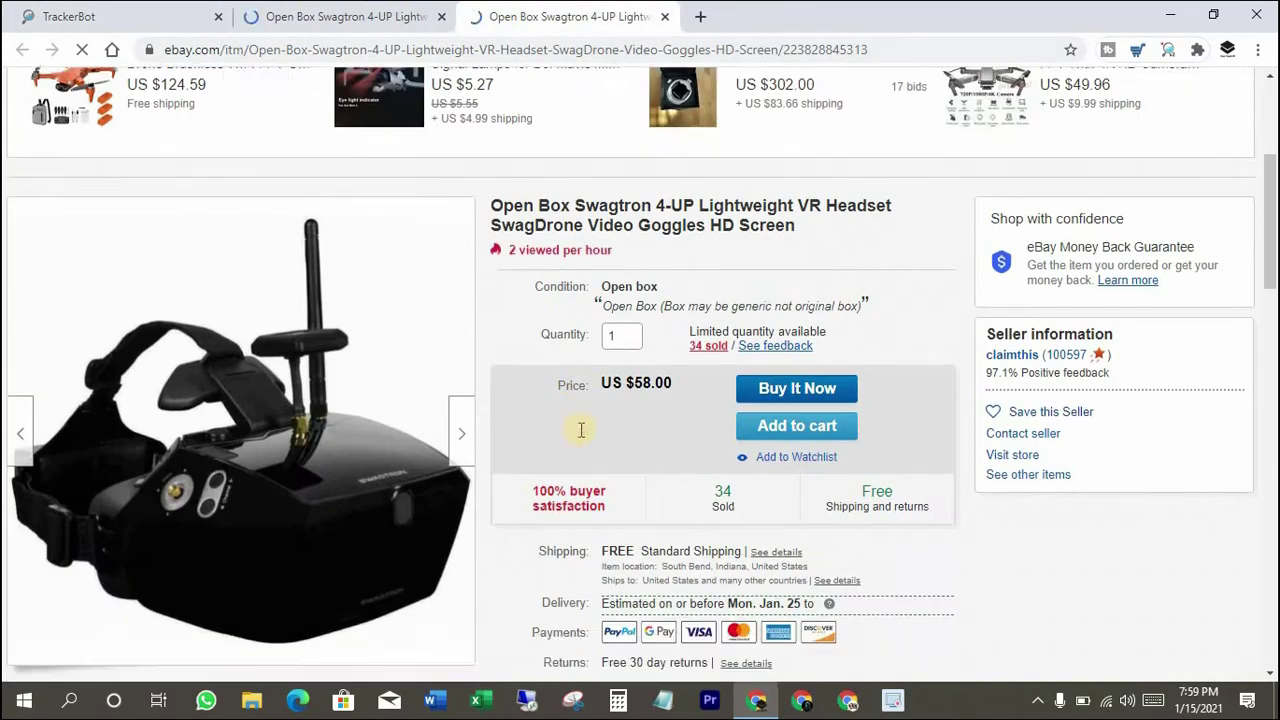
pyautogui.hotkey('ctrl', 'w')
pyautogui.scroll(-3, 631, 450)
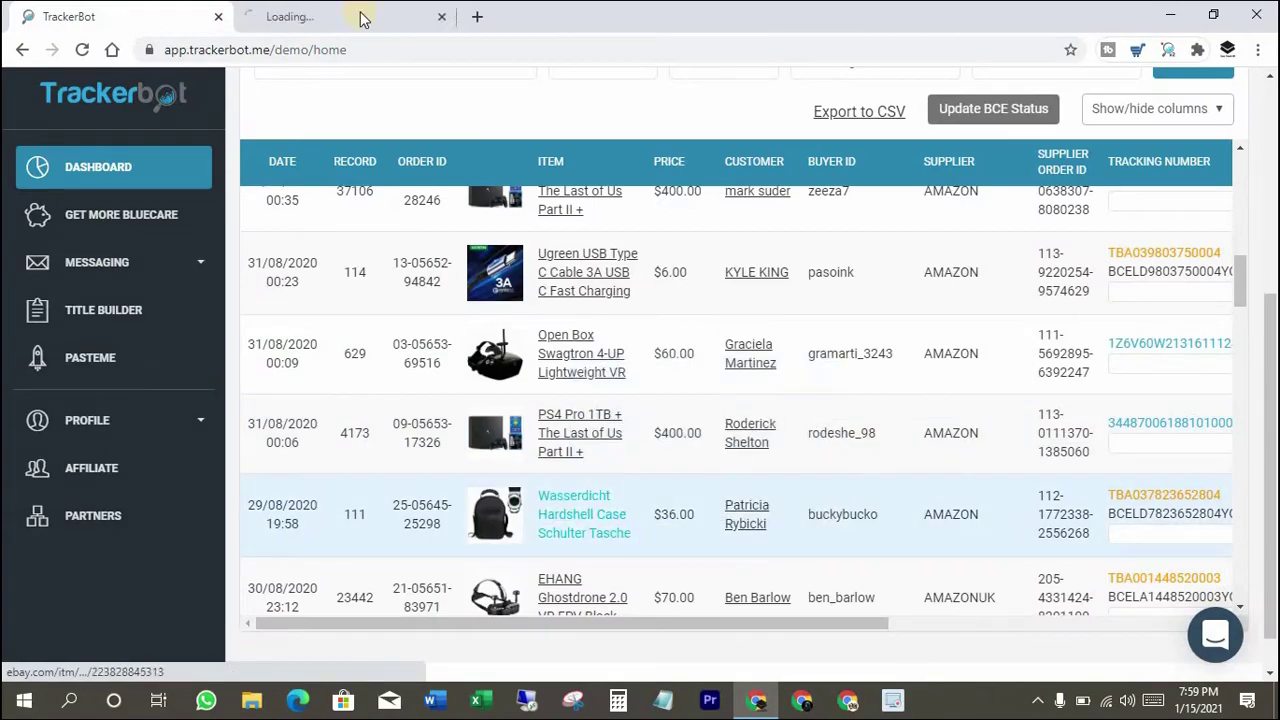
pyautogui.click(362, 18)
pyautogui.hotkey('ctrl', 'w')
pyautogui.scroll(5, 700, 400)
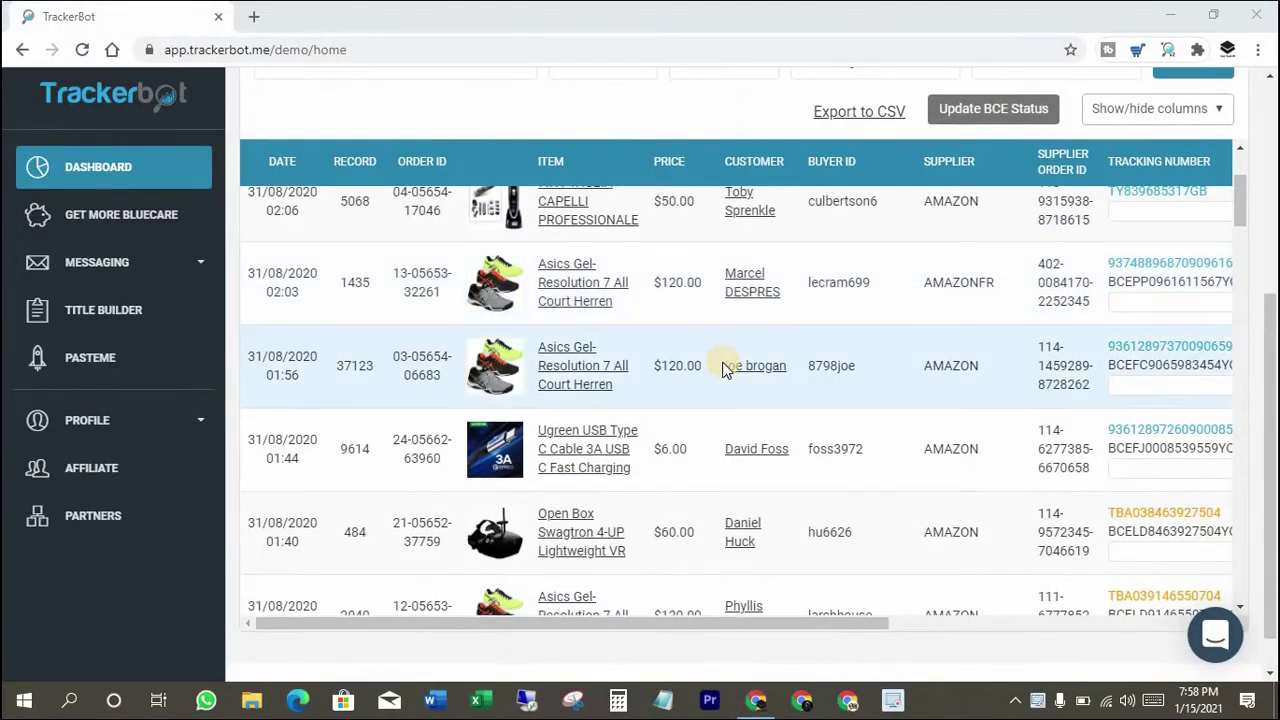
# Examine the tracking, carrier and upload columns, highlighting UPS and Bluecare Express in the second order.
pyautogui.scroll(2, 726, 368)
pyautogui.moveTo(697, 624); pyautogui.dragTo(929, 623)
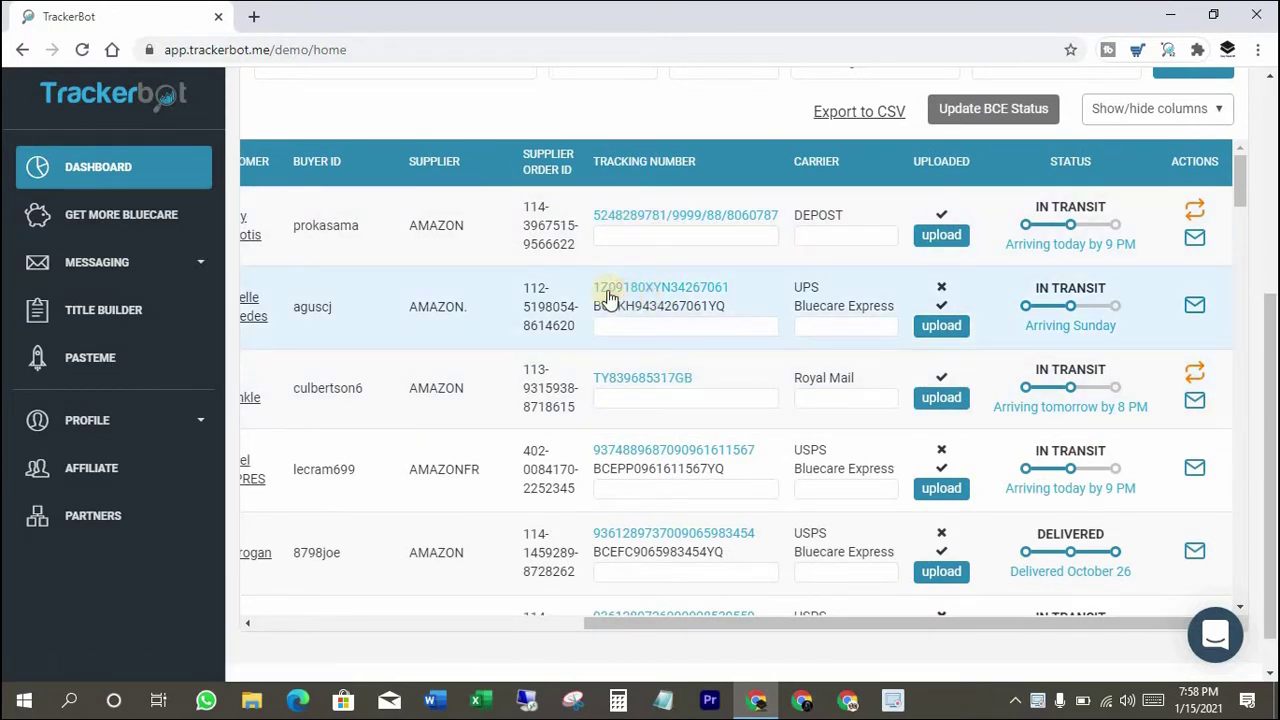
pyautogui.doubleClick(804, 287)
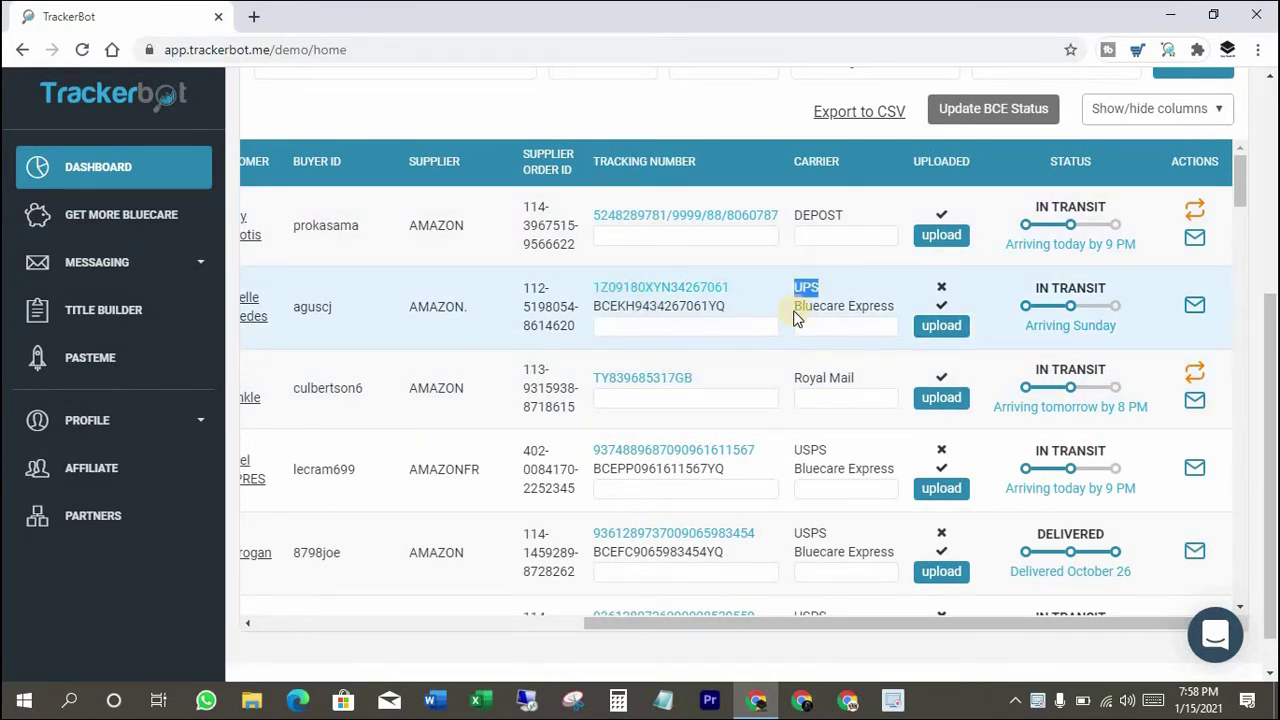
pyautogui.moveTo(795, 306); pyautogui.dragTo(889, 327)
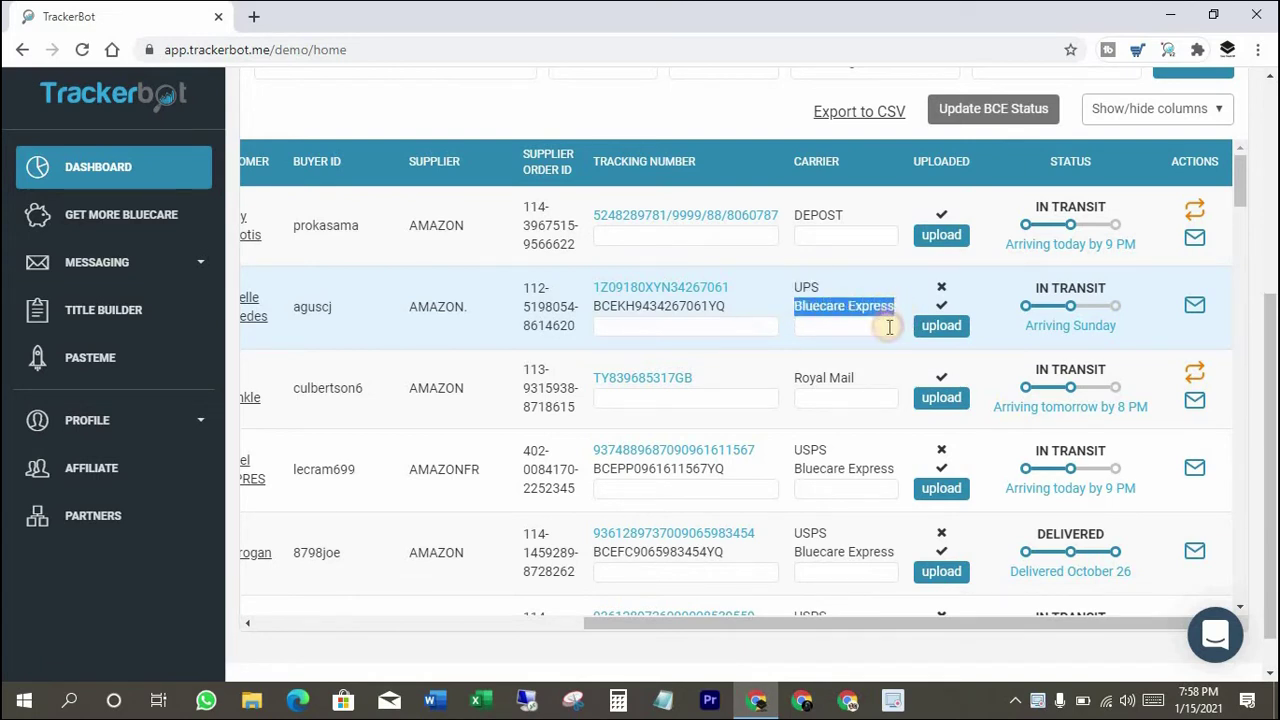
pyautogui.click(938, 313)
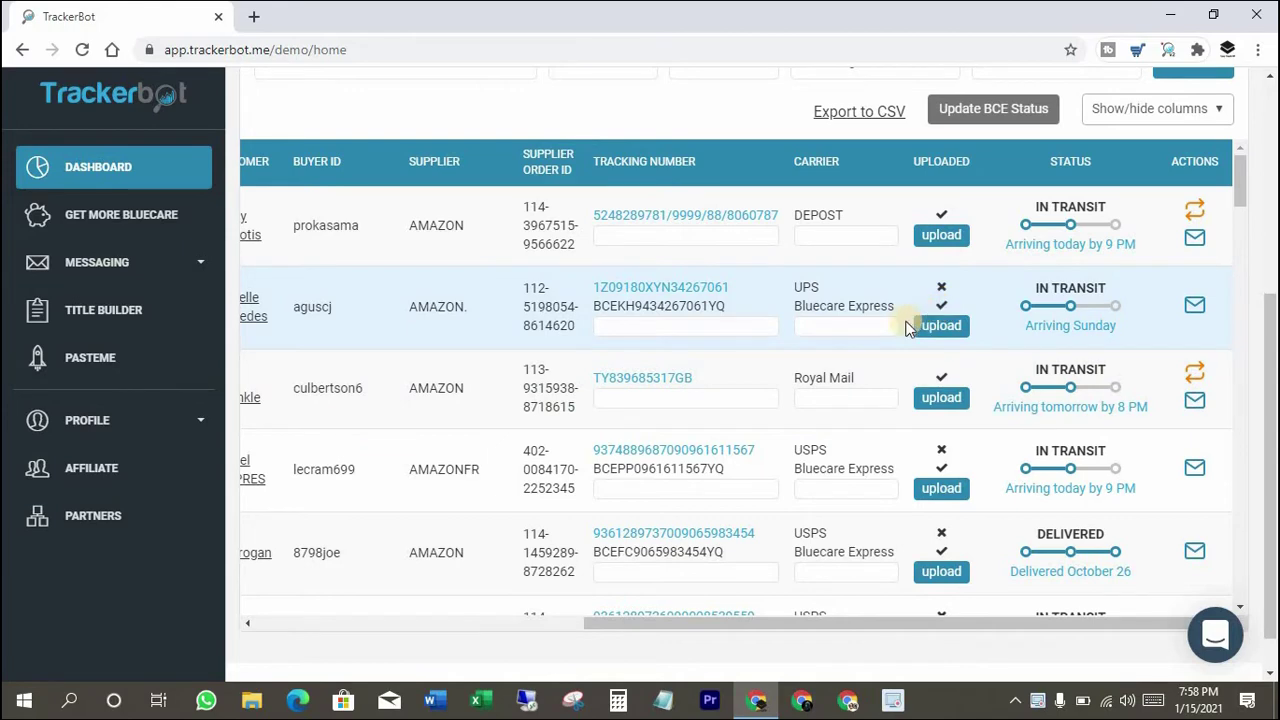
# Highlight Bluecare Express in the AMAZONFR order and open its USPS tracking link in a new tab.
pyautogui.scroll(-2, 712, 386)
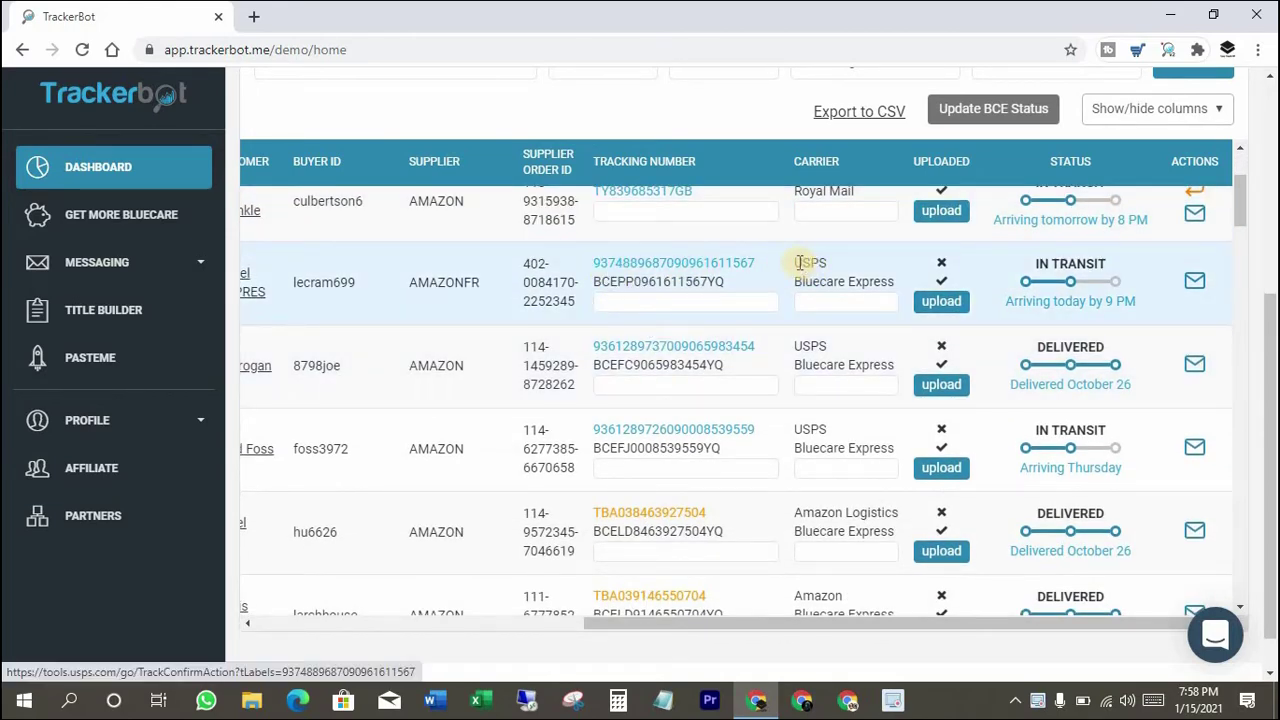
pyautogui.moveTo(797, 268); pyautogui.dragTo(862, 284)
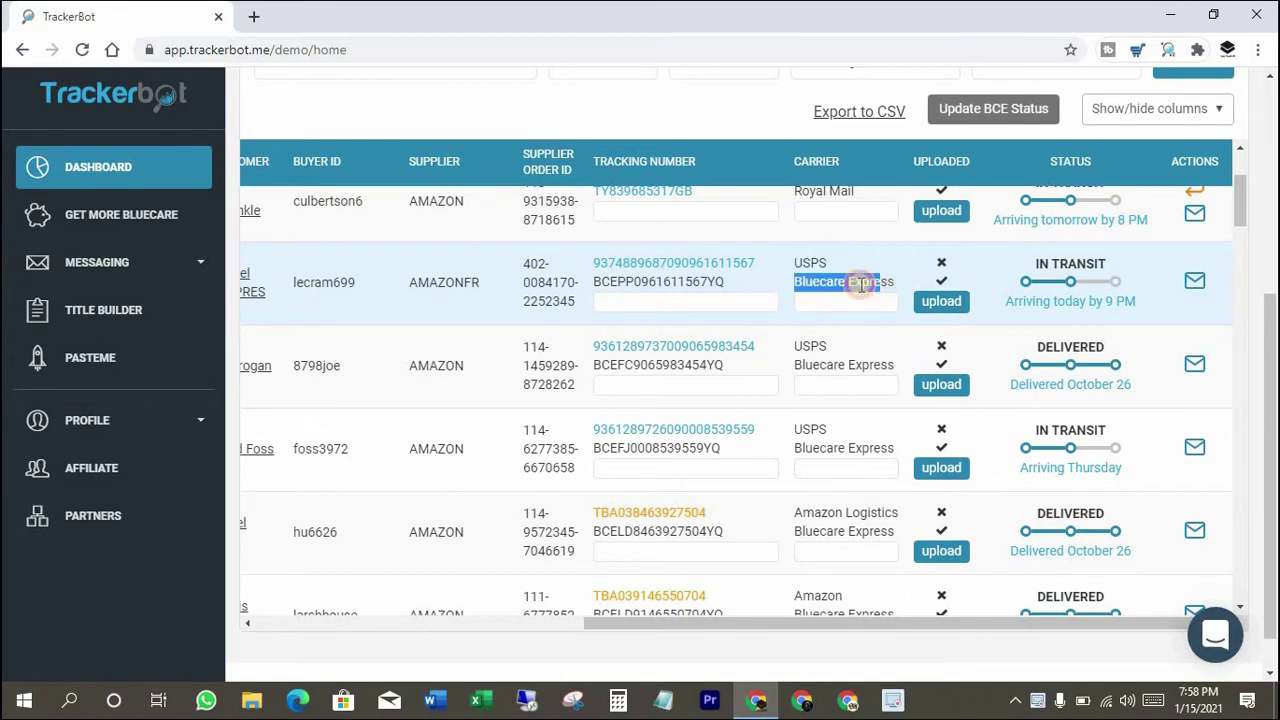
pyautogui.rightClick(660, 266)
pyautogui.click(700, 284)
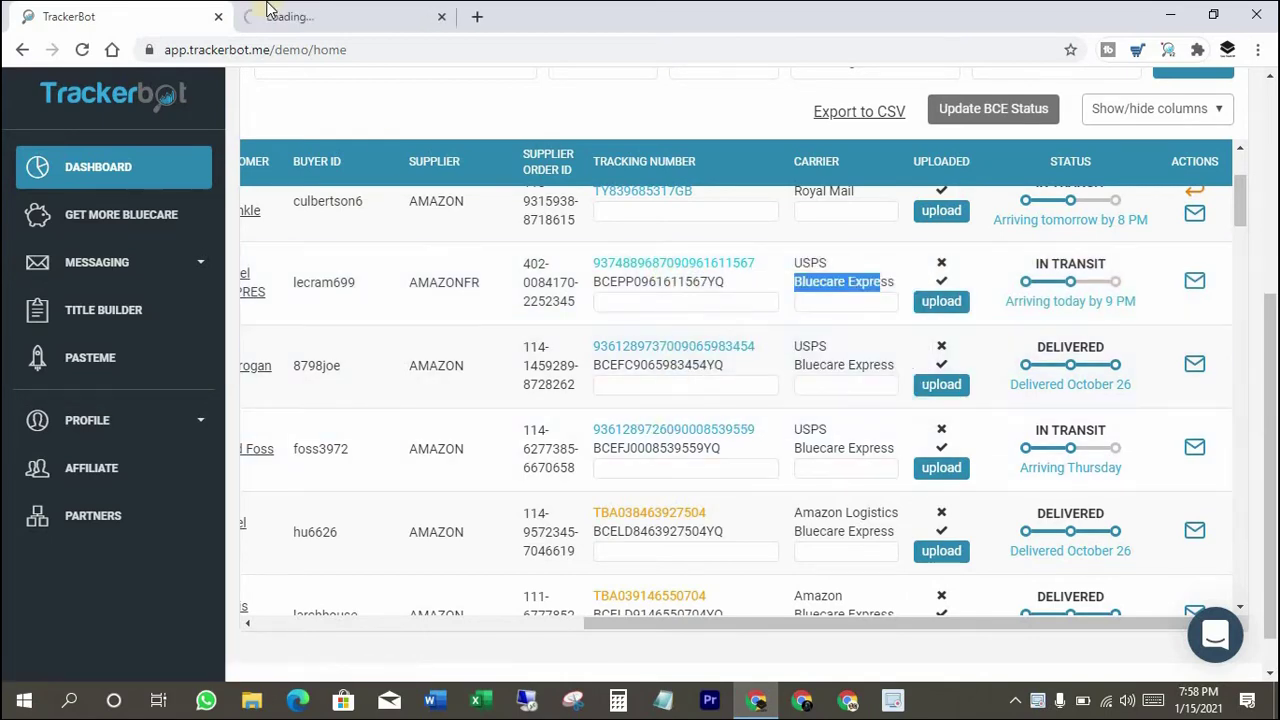
pyautogui.click(272, 14)
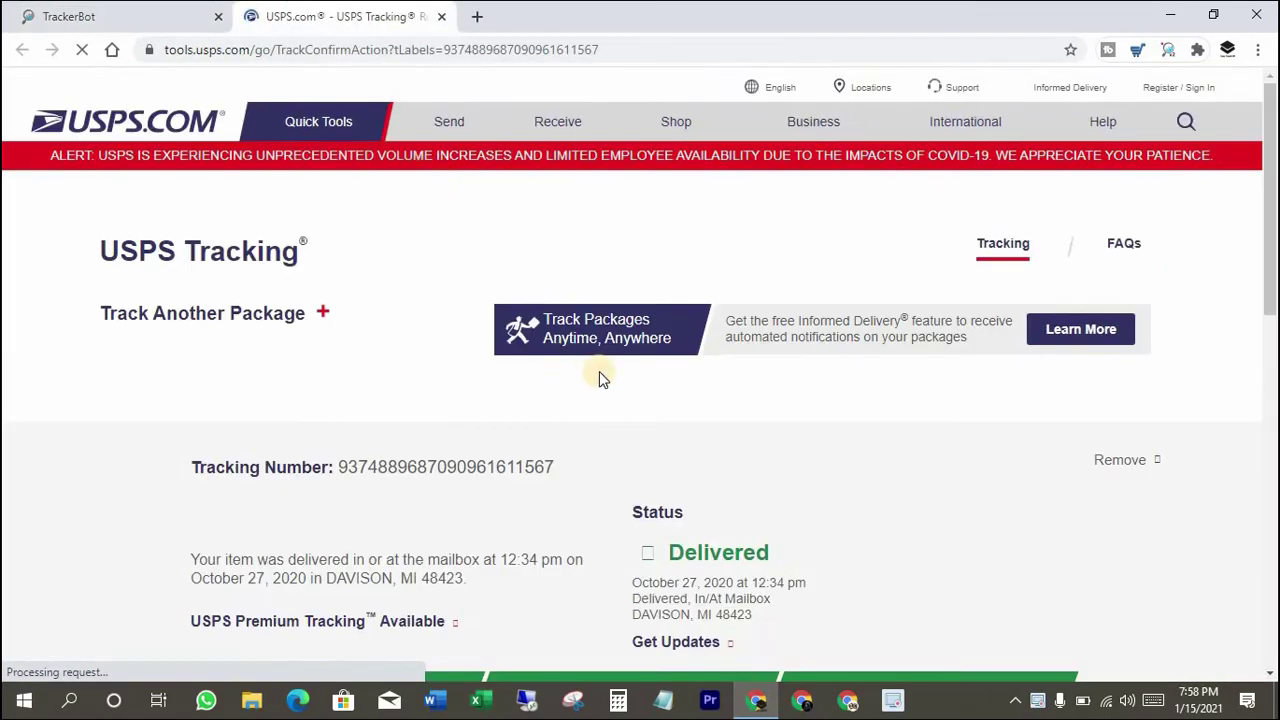
# Review the delivery details on the USPS tracking page and close it to return to the dashboard.
pyautogui.scroll(-2, 600, 374)
pyautogui.scroll(-3, 496, 452)
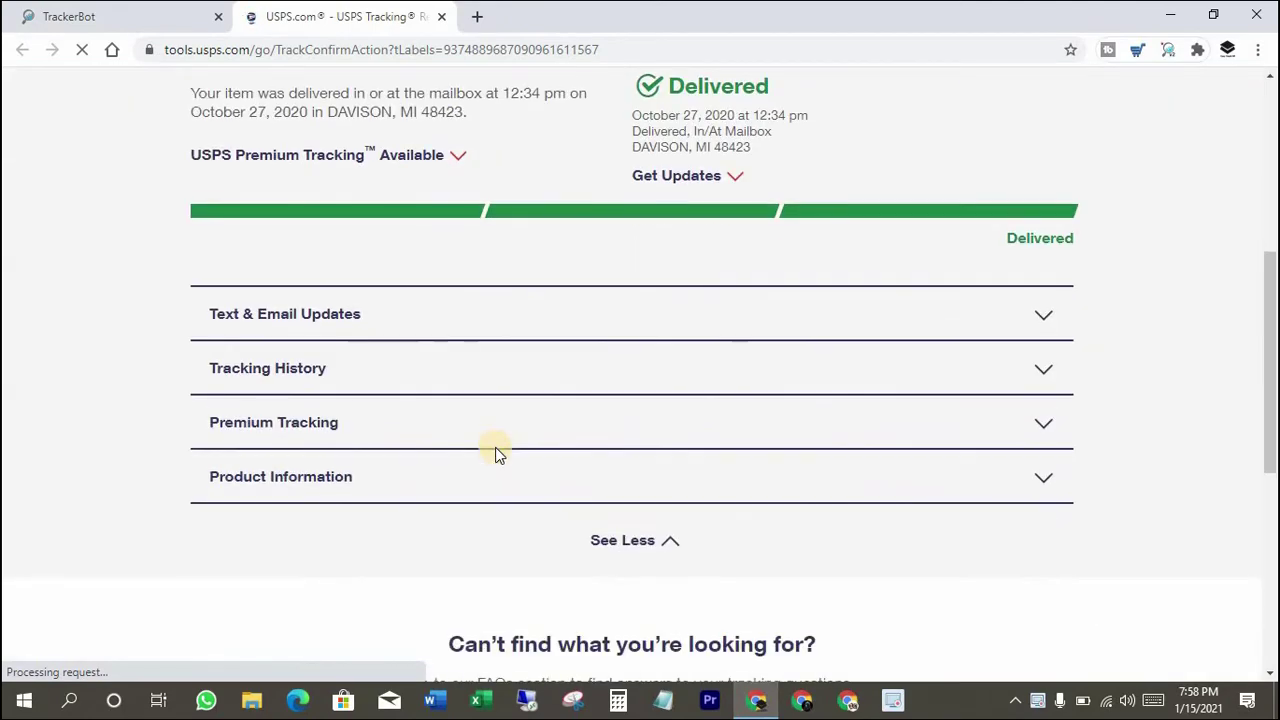
pyautogui.scroll(3, 494, 451)
pyautogui.click(143, 12)
pyautogui.click(442, 18)
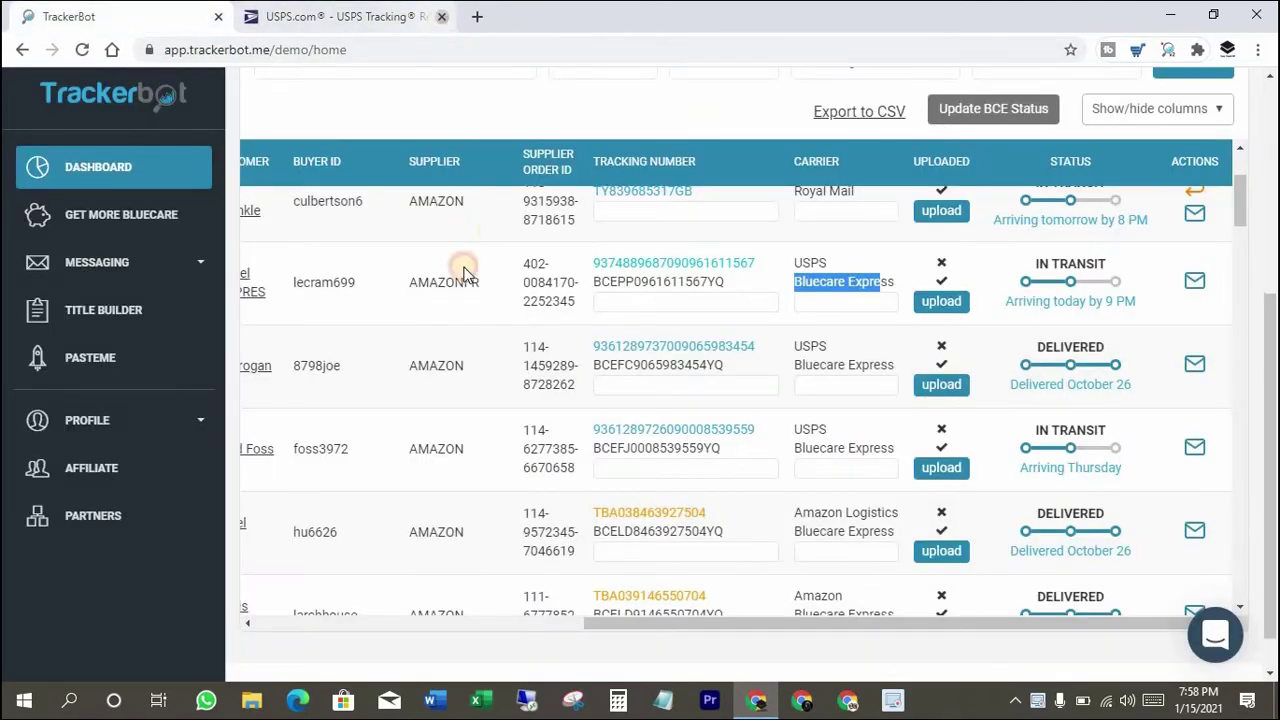
# Highlight the Amazon Logistics and Bluecare Express carriers in the first Amazon Logistics order marked as delivered.
pyautogui.scroll(-1, 650, 340)
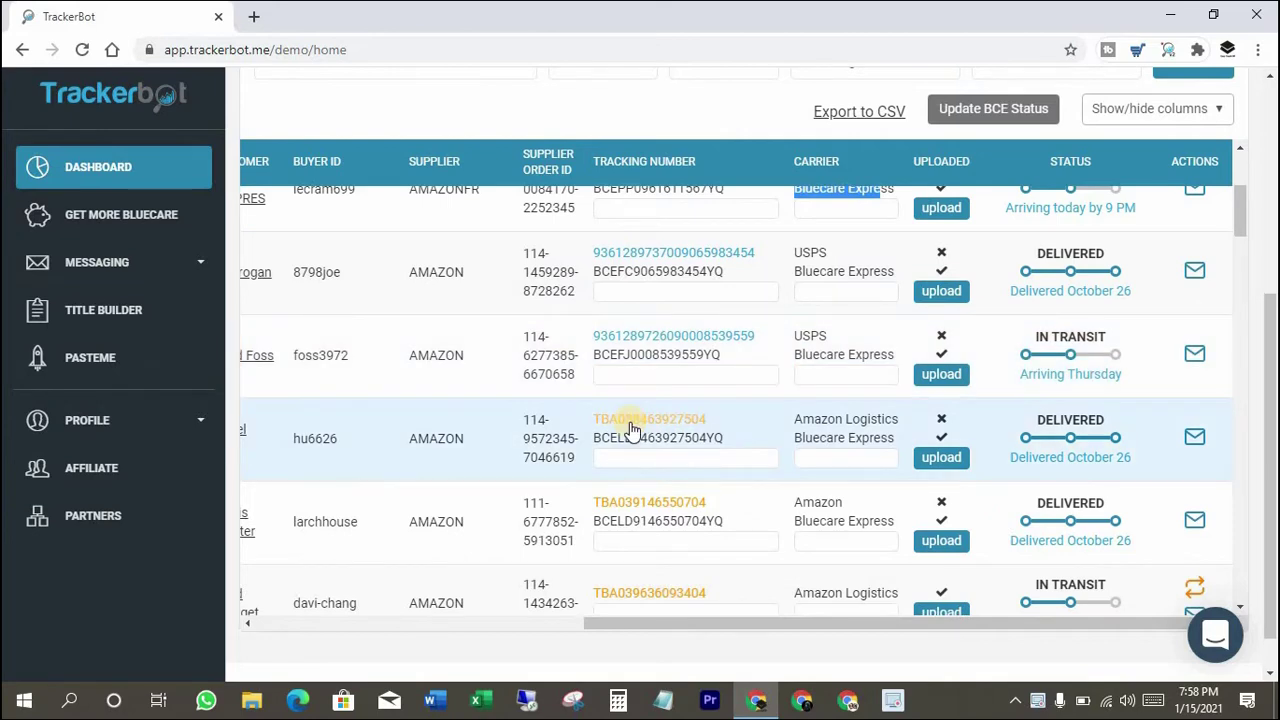
pyautogui.scroll(-1, 800, 445)
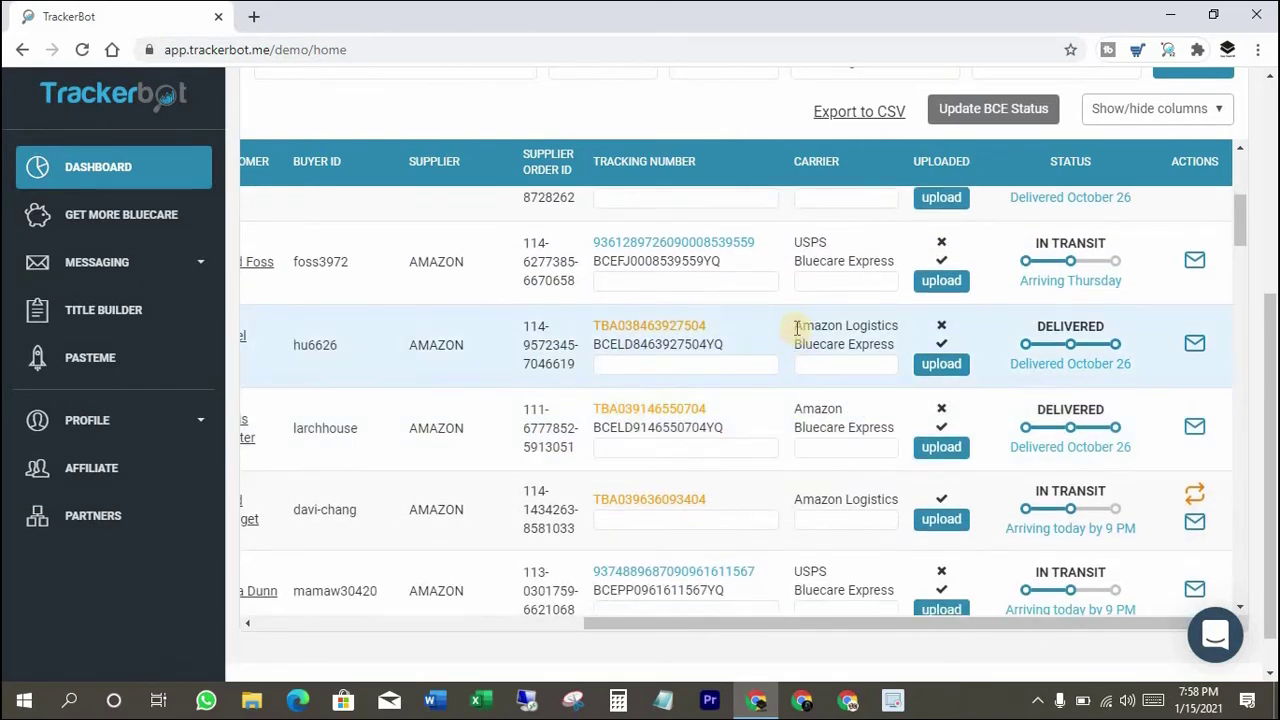
pyautogui.moveTo(795, 325); pyautogui.dragTo(900, 326)
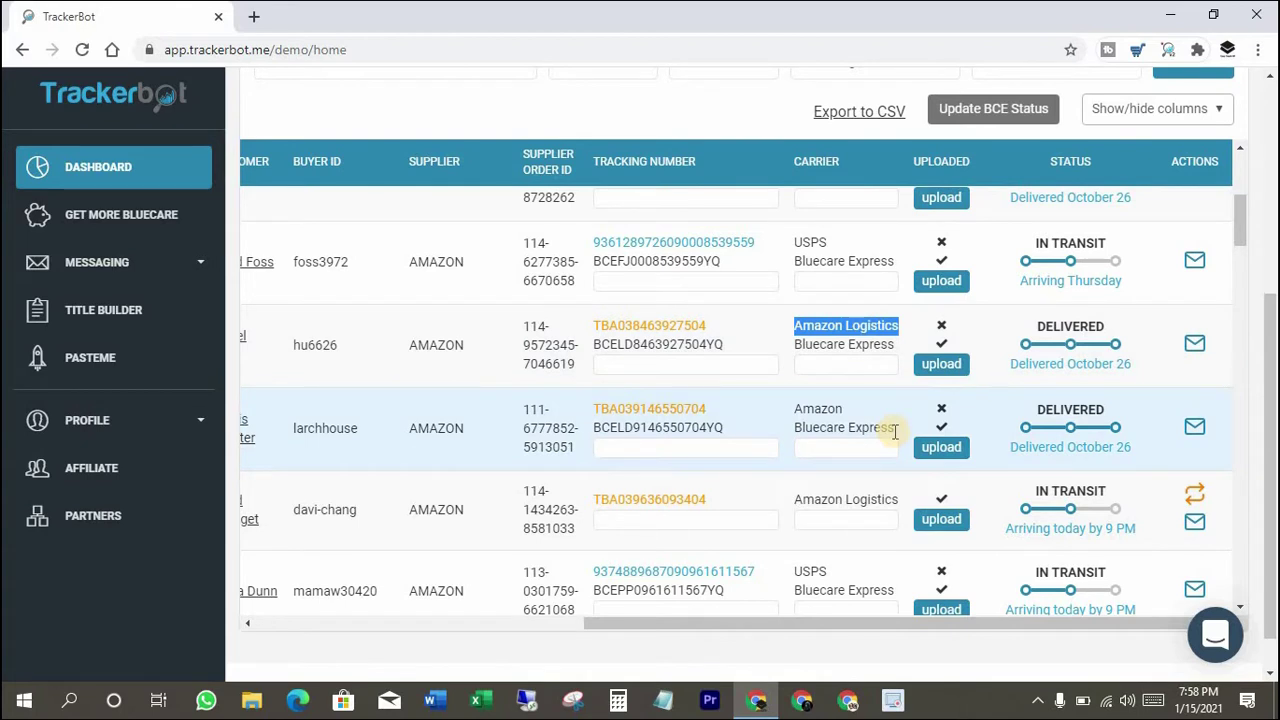
pyautogui.moveTo(796, 344); pyautogui.dragTo(894, 344)
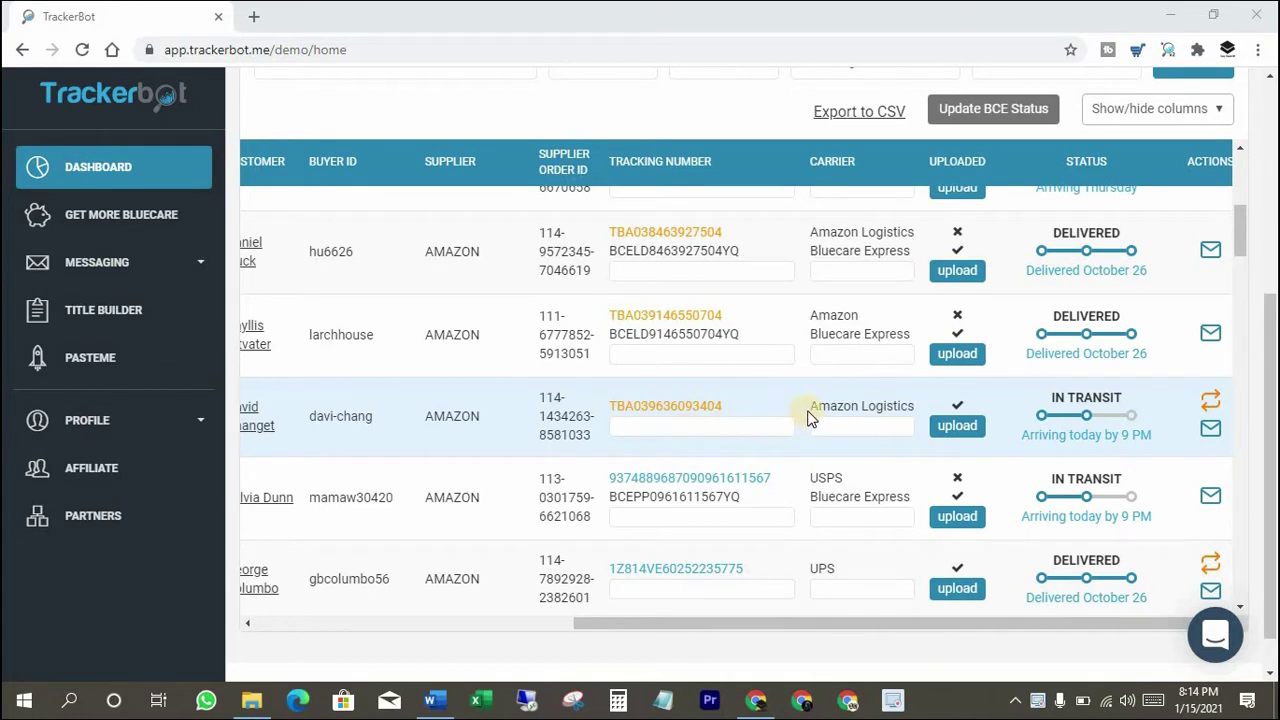
# Open the BCE conversion form for the in-transit Amazon Logistics order and paste the Amazon tracking page link.
pyautogui.moveTo(810, 407); pyautogui.dragTo(922, 410)
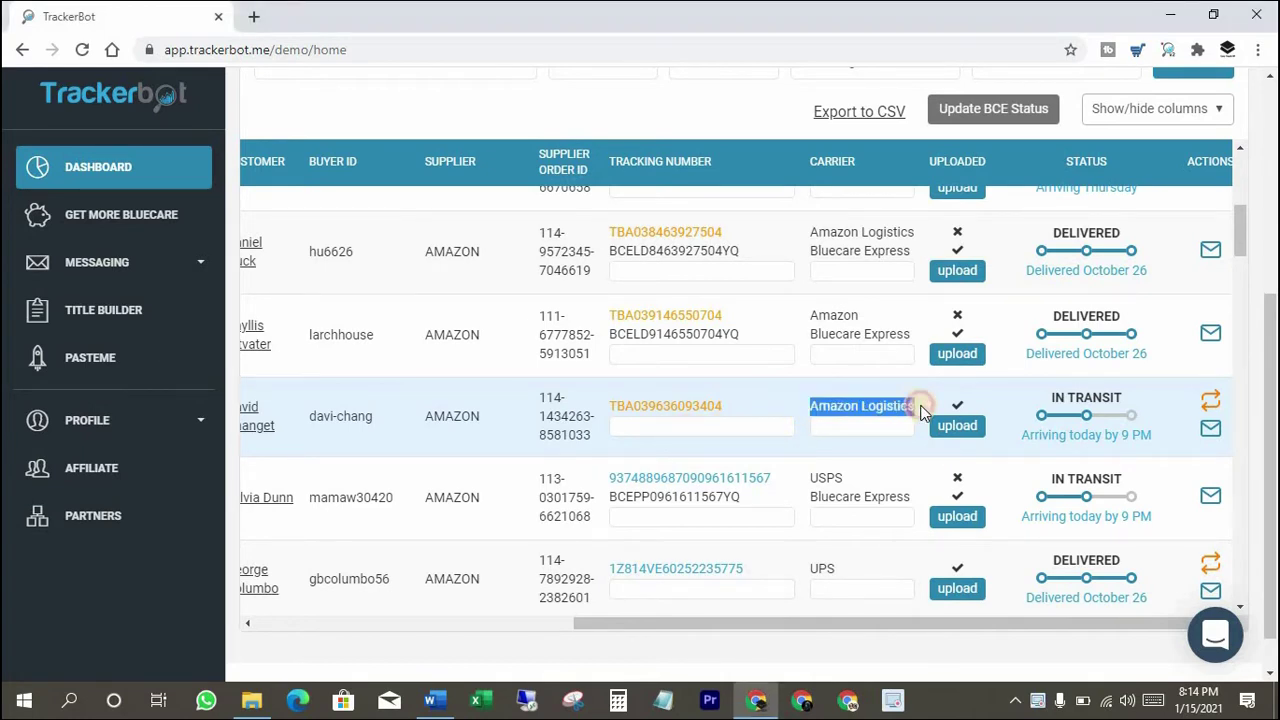
pyautogui.click(1200, 402)
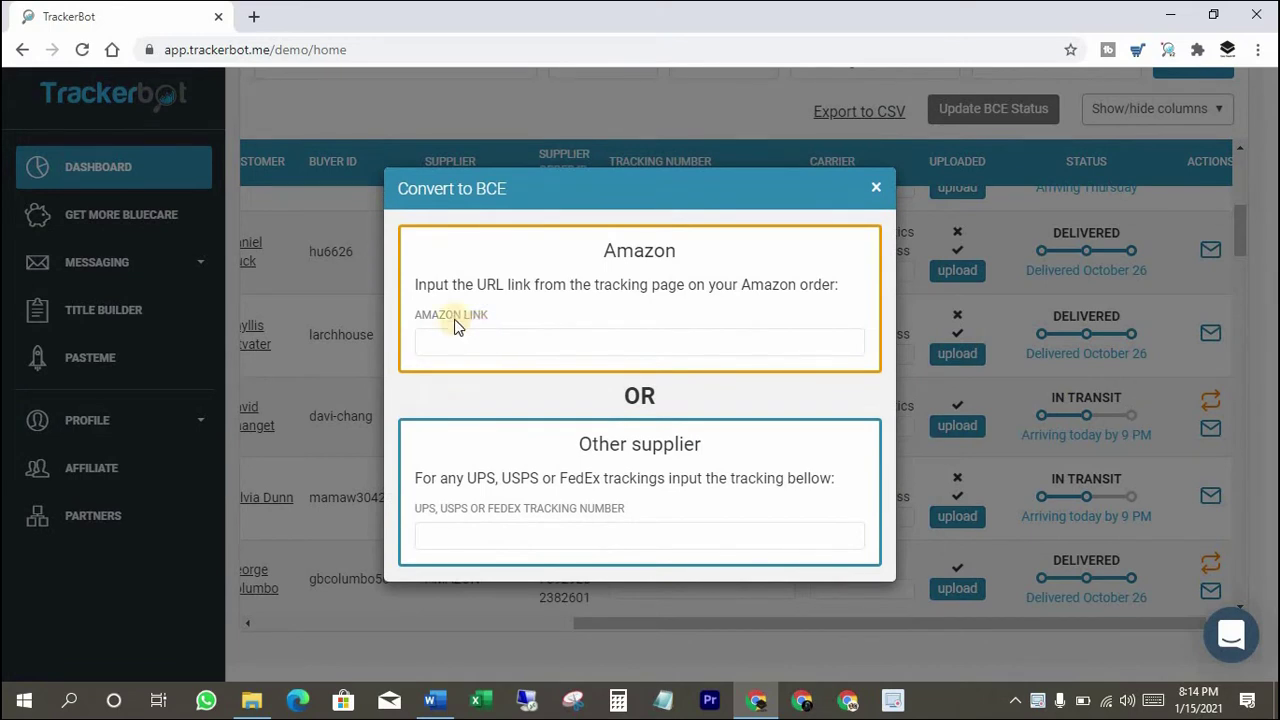
pyautogui.click(456, 316)
pyautogui.moveTo(456, 316); pyautogui.dragTo(483, 292)
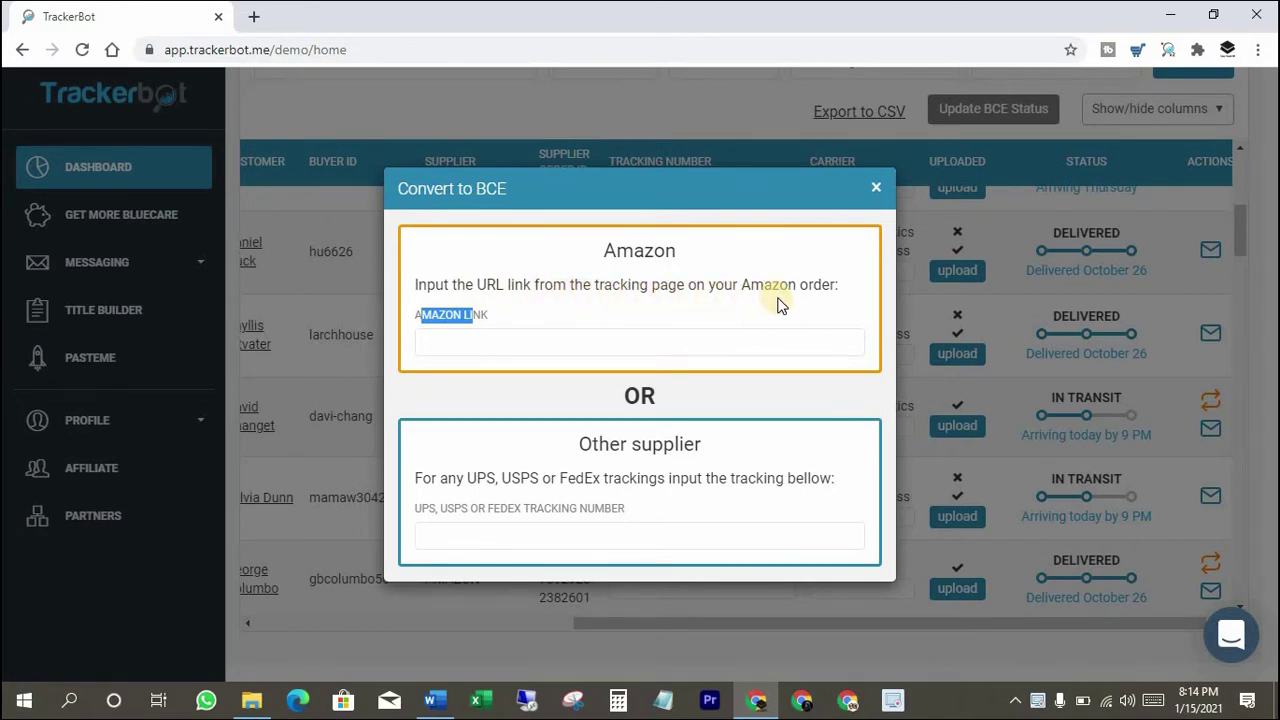
pyautogui.click(468, 342)
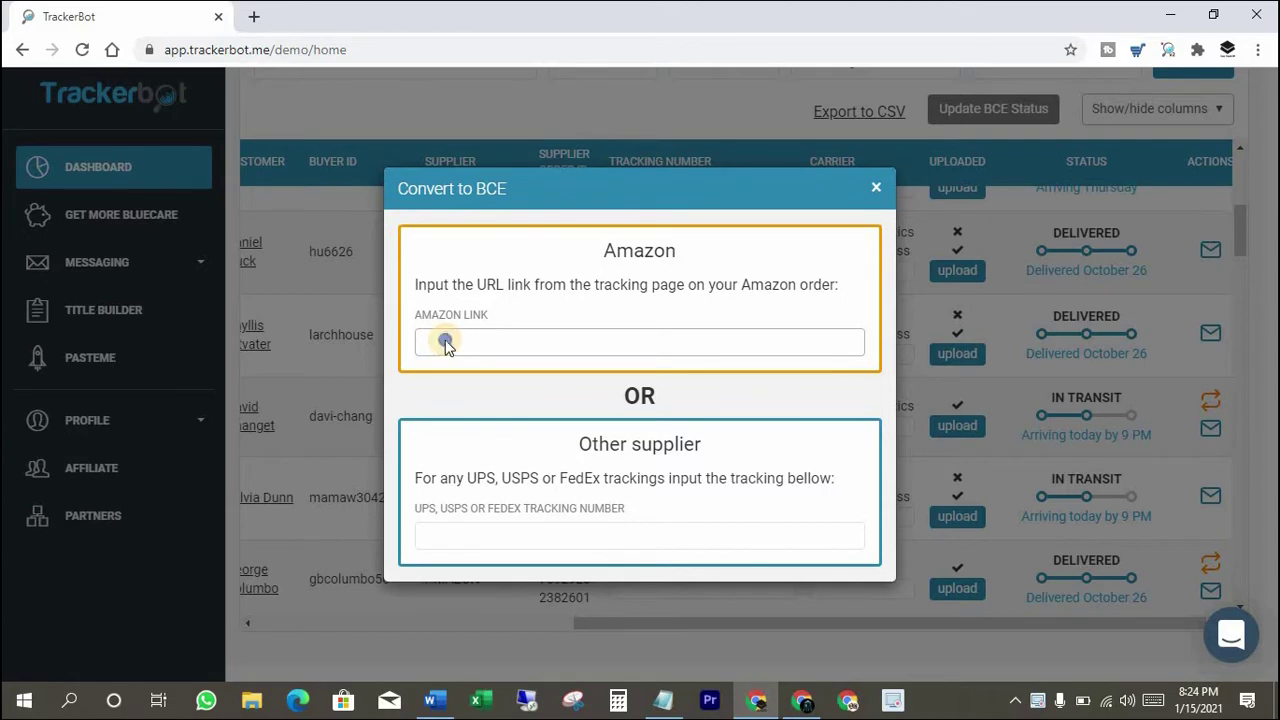
pyautogui.rightClick(445, 342)
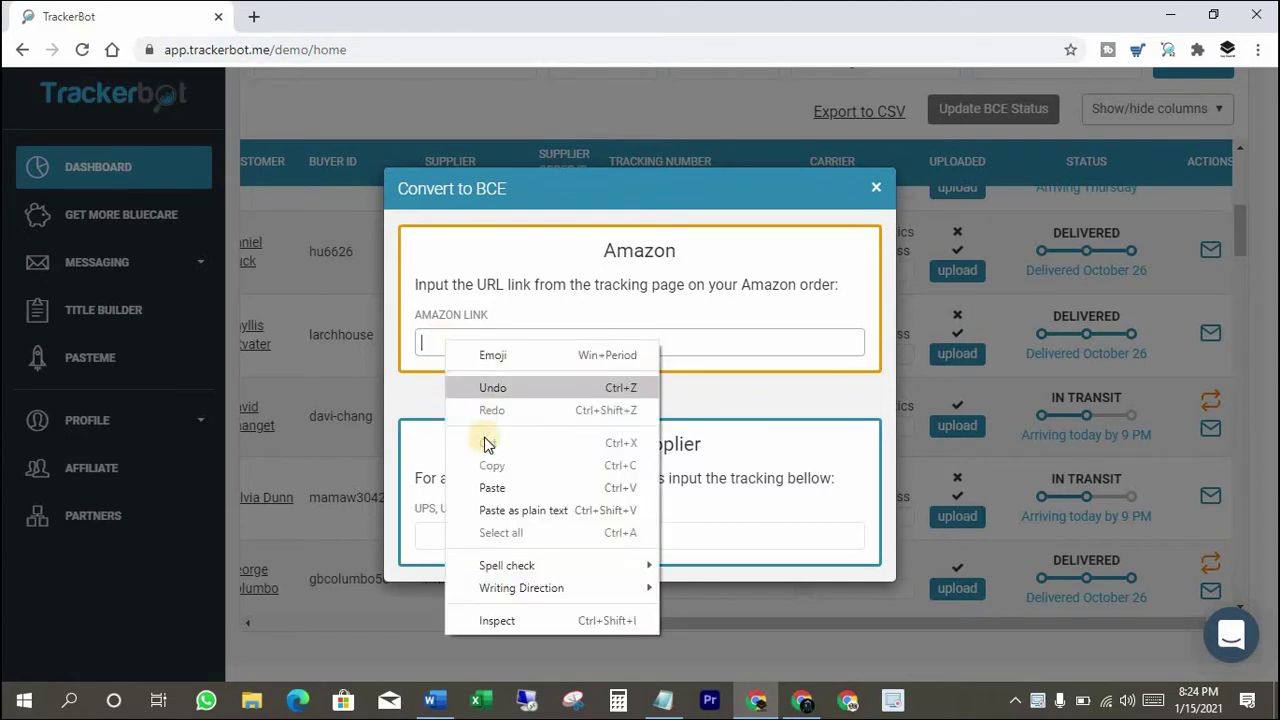
pyautogui.click(486, 485)
pyautogui.click(497, 404)
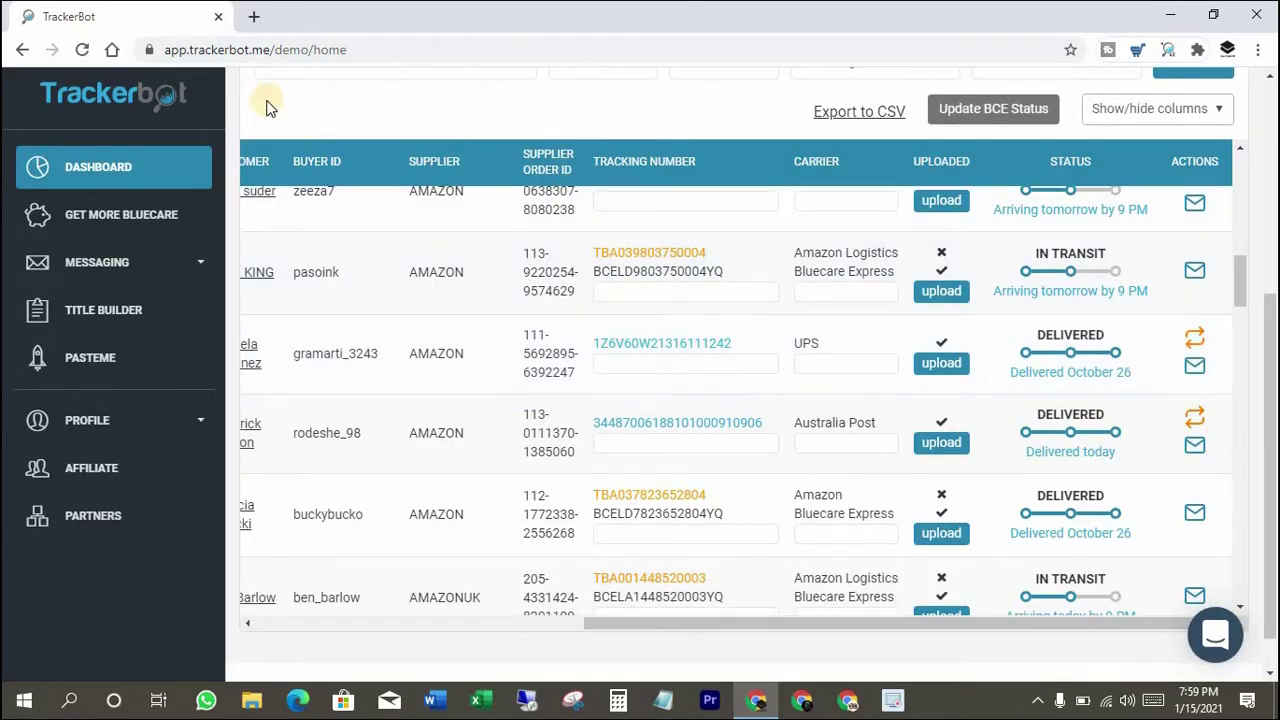
# Highlight the BCE trackings limit on the dashboard and select the eBay account premium*ebay*product....
pyautogui.scroll(10, 400, 205)
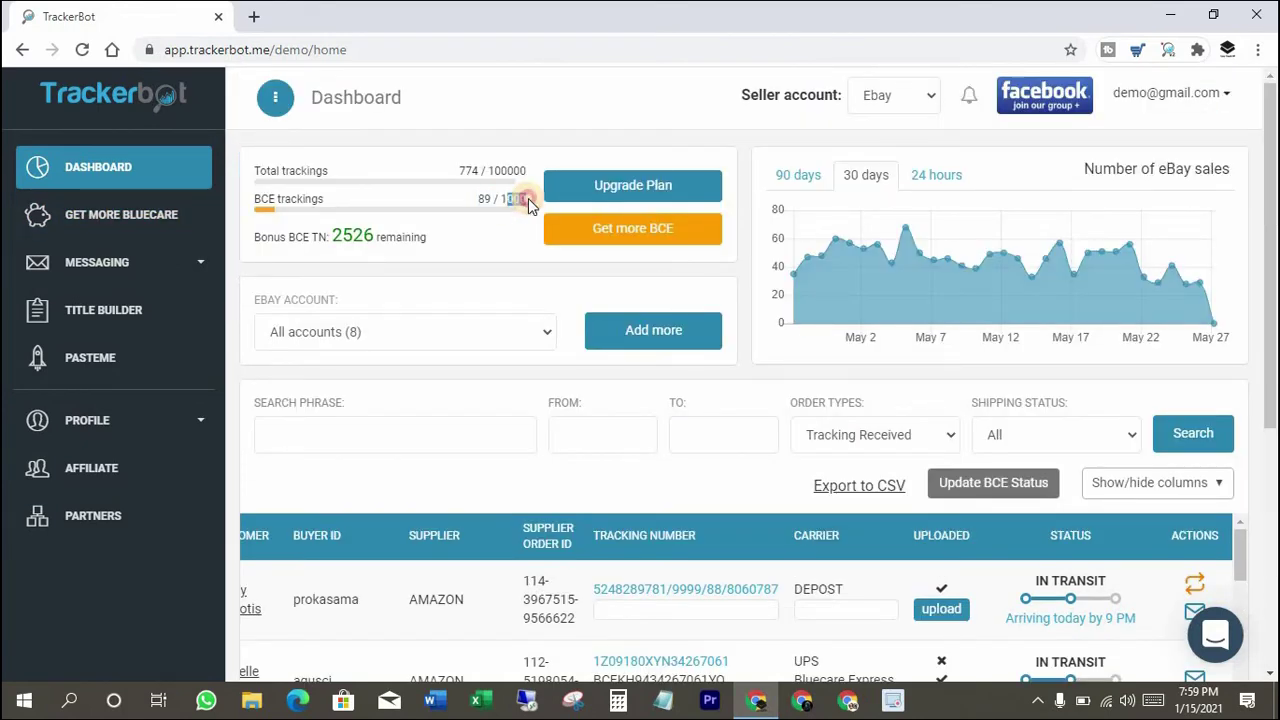
pyautogui.tripleClick(506, 199)
pyautogui.tripleClick(506, 200)
pyautogui.click(512, 200)
pyautogui.click(437, 330)
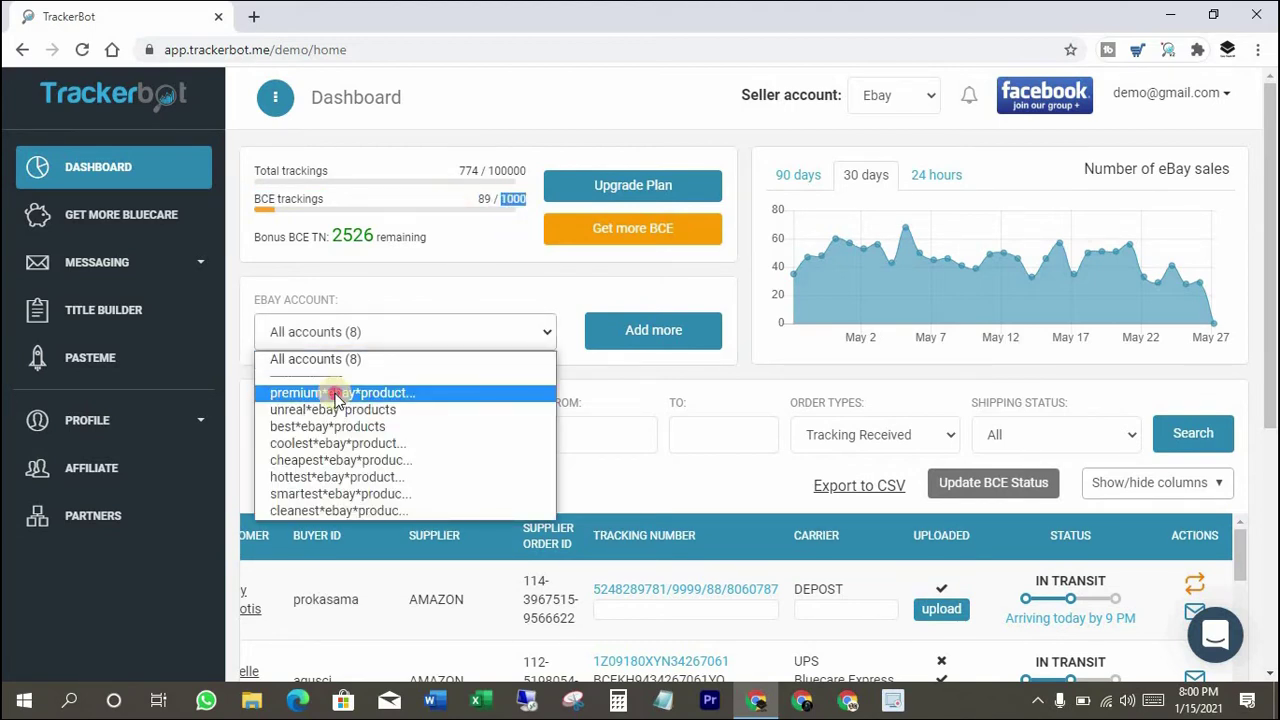
pyautogui.click(336, 393)
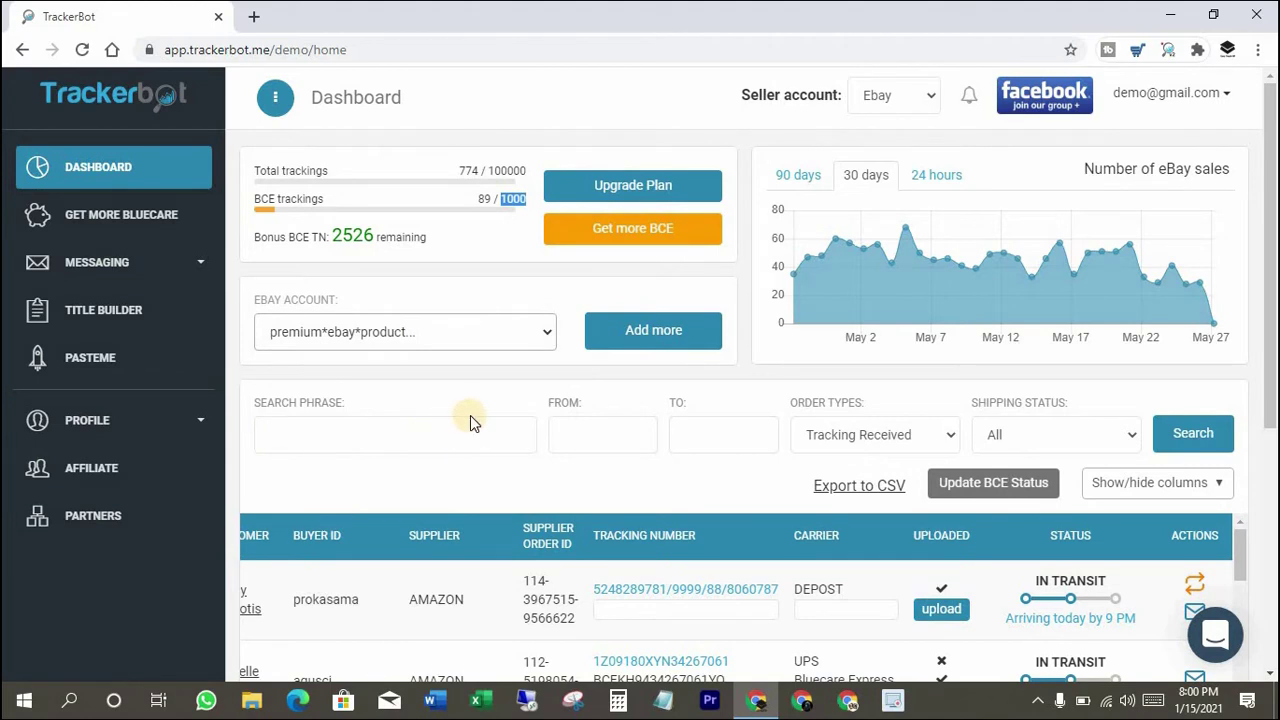
# Open the page for buying Bluecare trackings and highlight the 100, 200 and 300 tracking number packages.
pyautogui.click(112, 226)
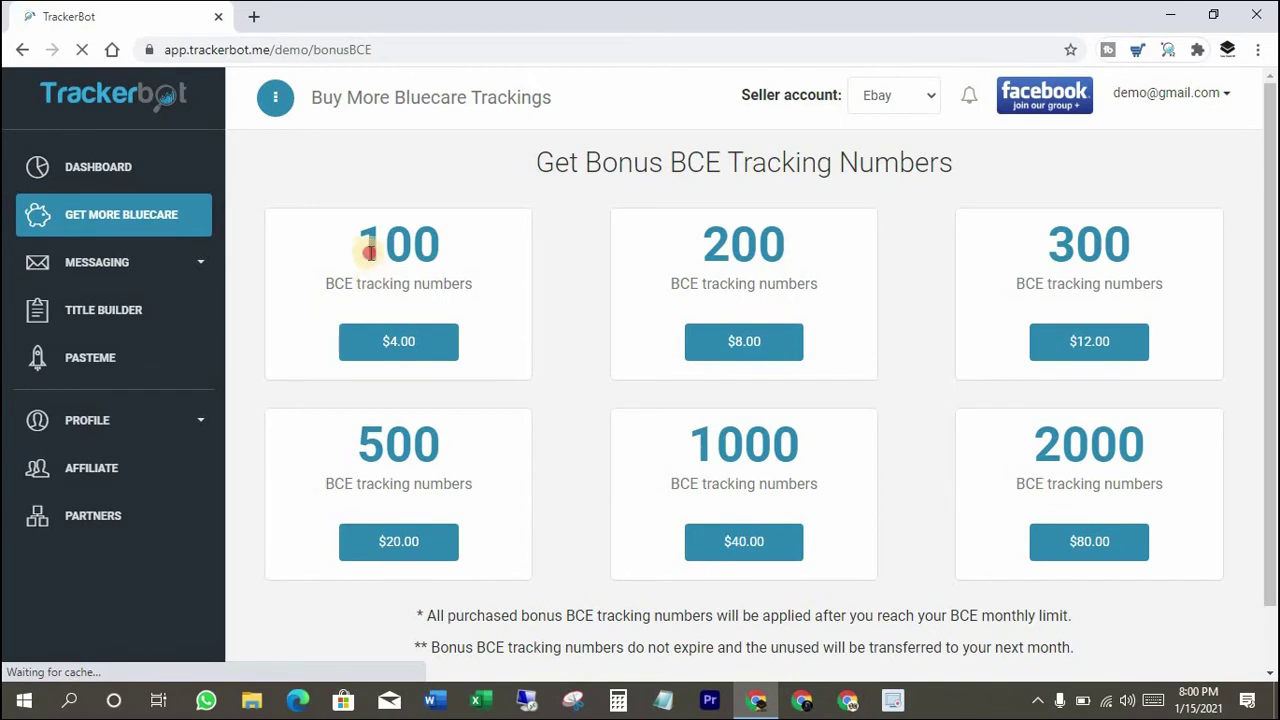
pyautogui.moveTo(357, 246); pyautogui.dragTo(460, 250)
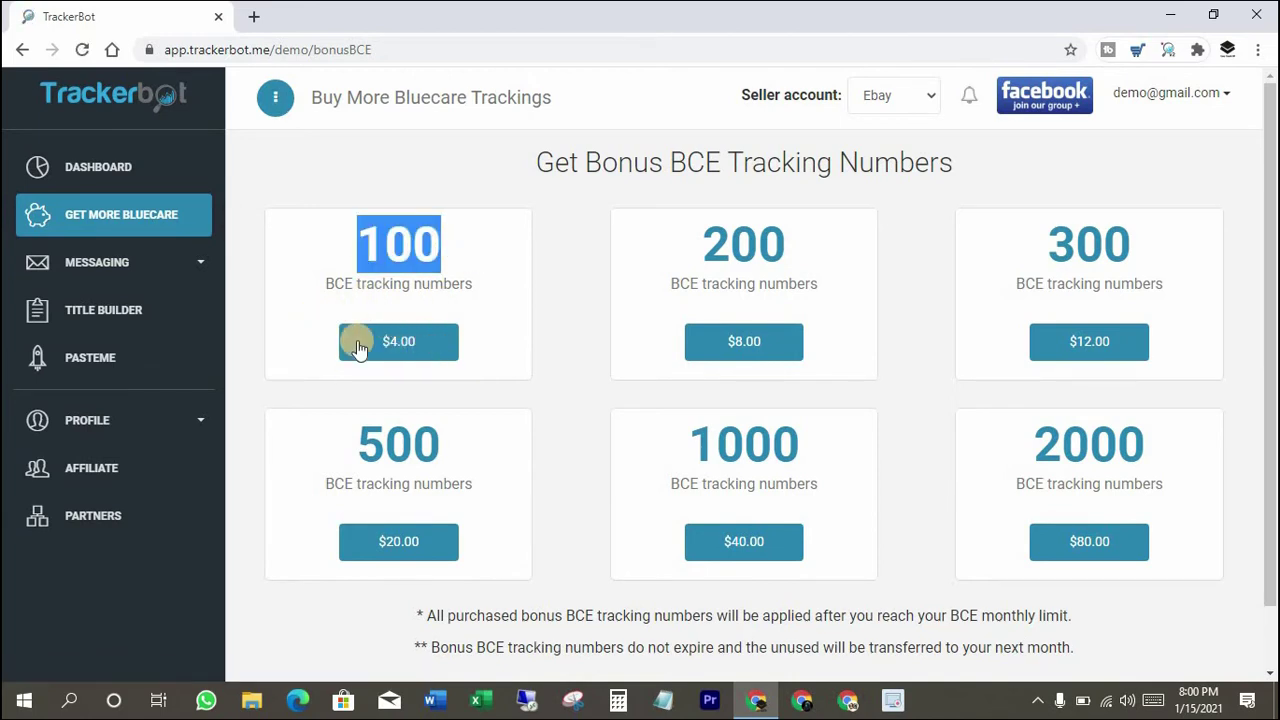
pyautogui.moveTo(694, 249); pyautogui.dragTo(823, 249)
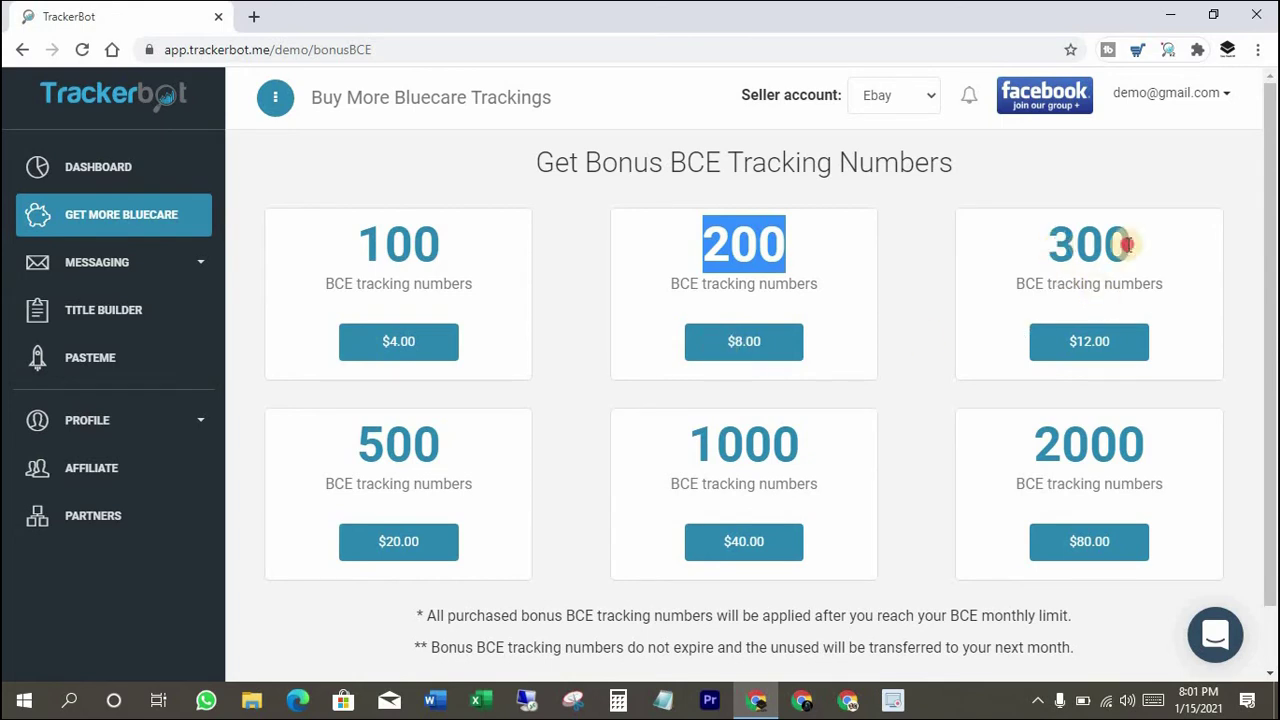
pyautogui.moveTo(1123, 243); pyautogui.dragTo(1040, 255)
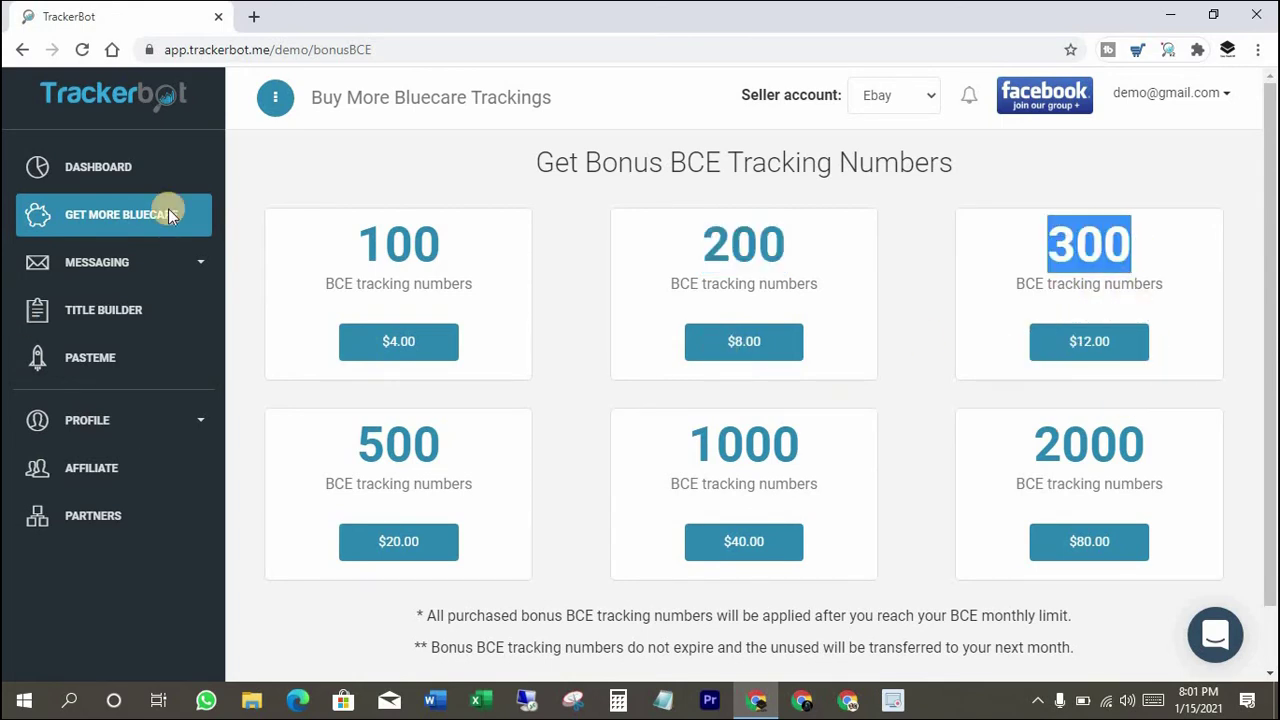
# View the Auto Messaging settings, and turn on automatic feedback reminders on the Feedback Reminder page.
pyautogui.click(149, 263)
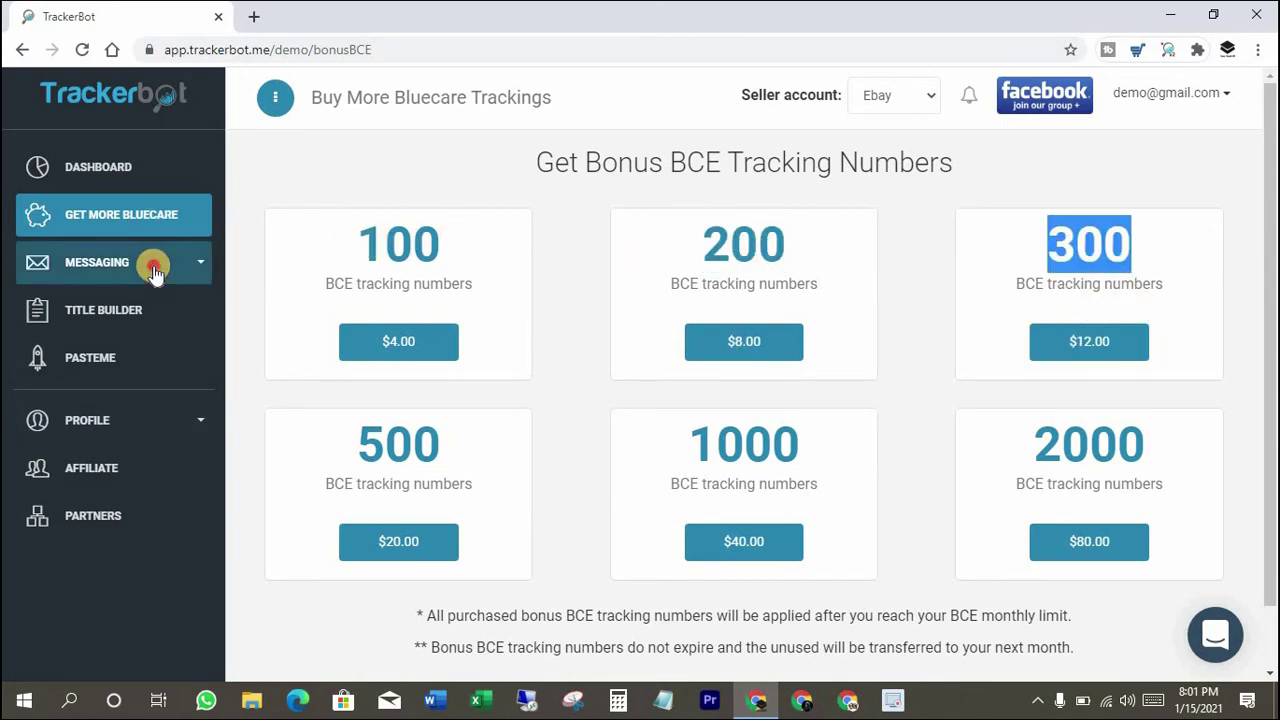
pyautogui.click(104, 318)
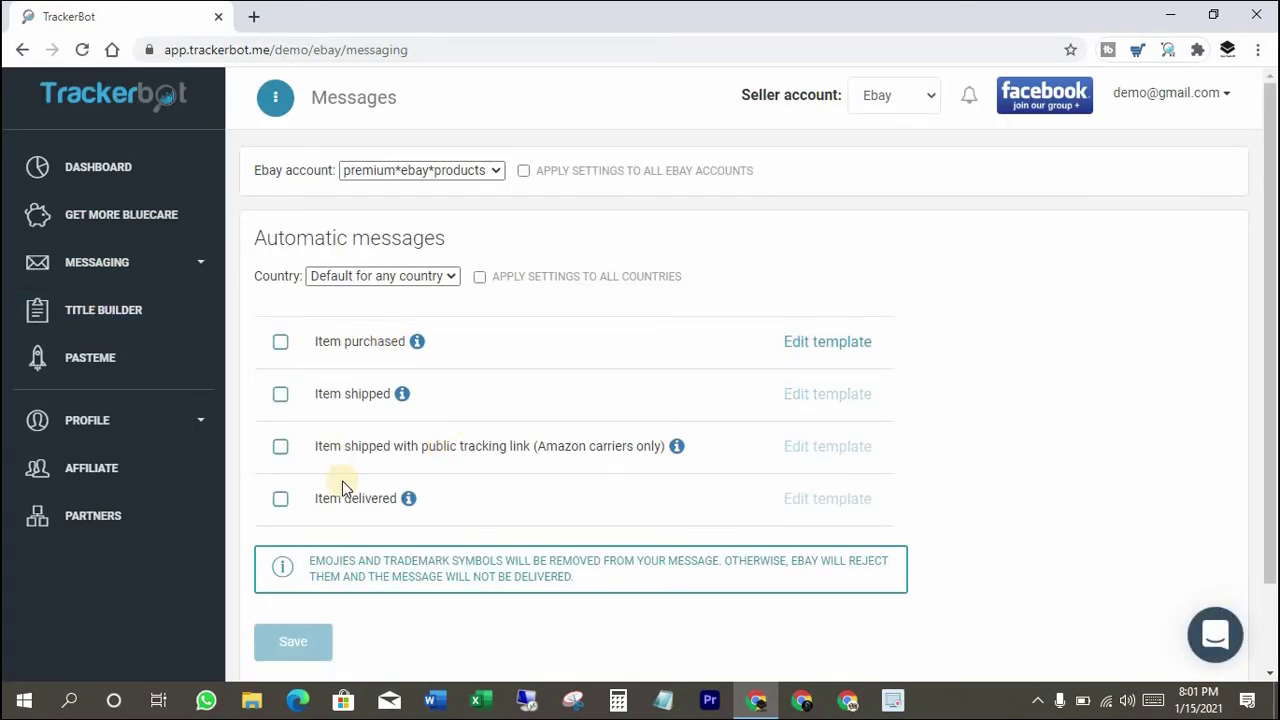
pyautogui.click(140, 274)
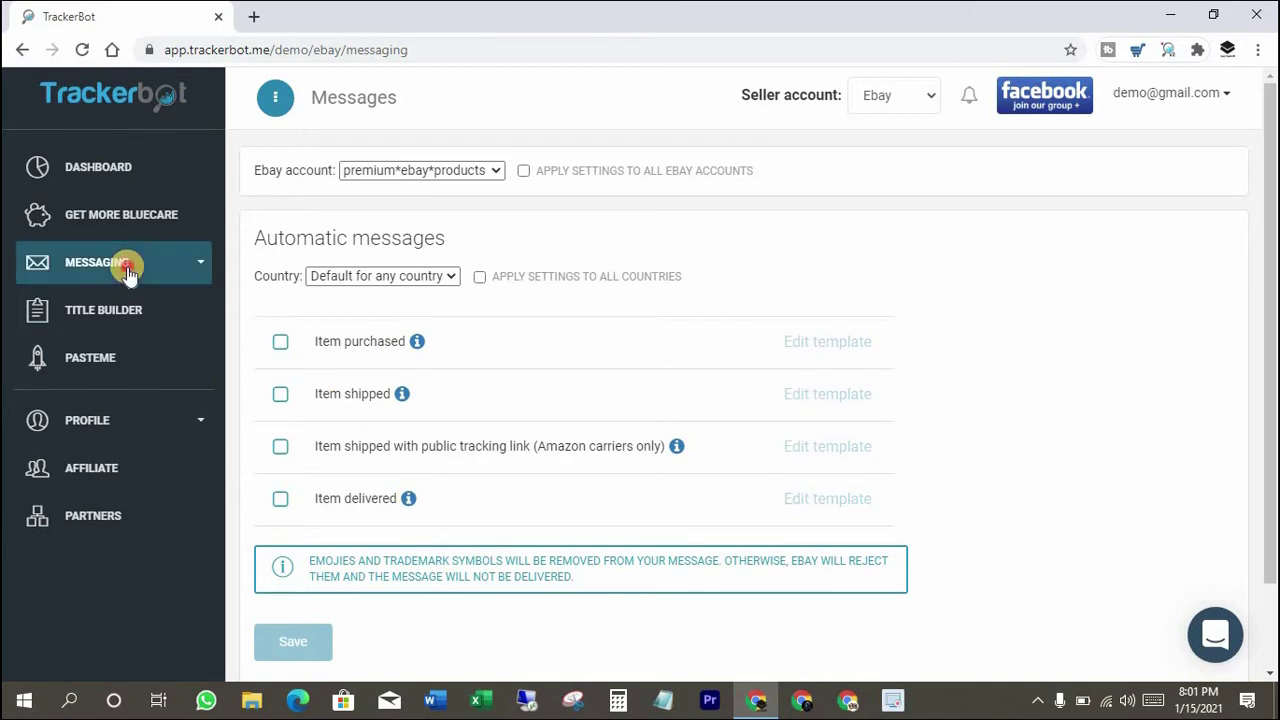
pyautogui.click(111, 355)
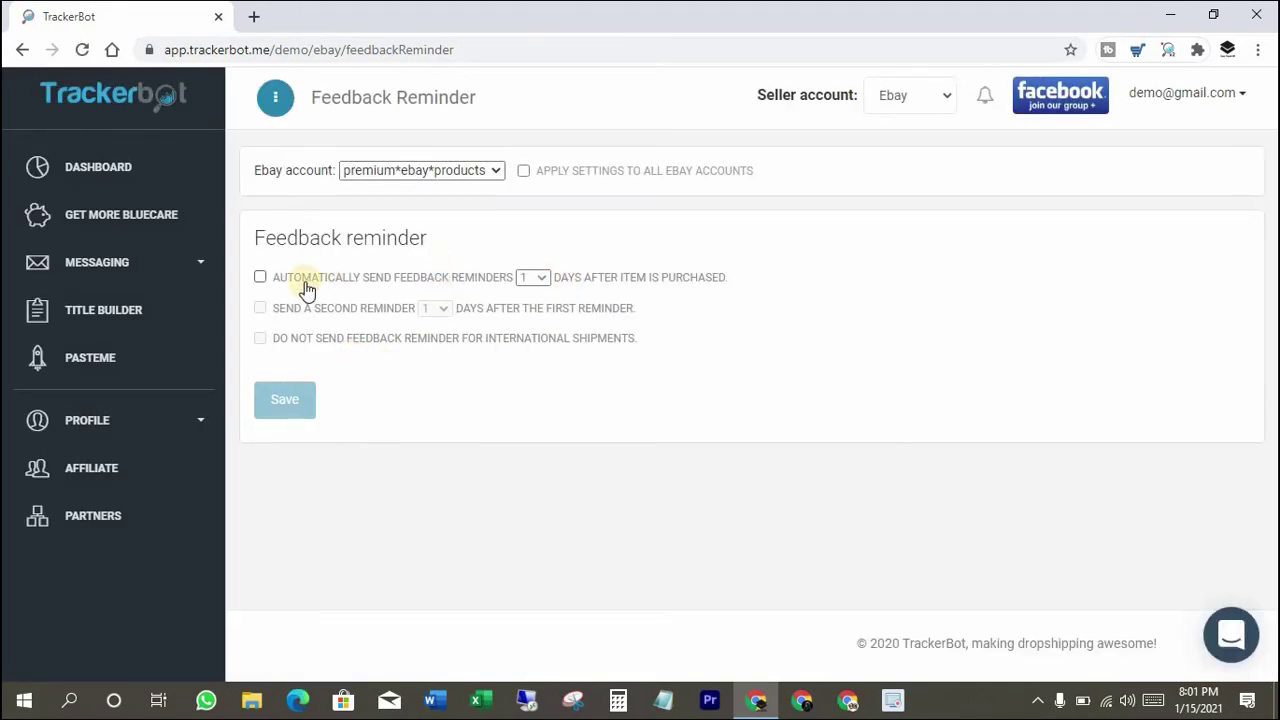
pyautogui.click(260, 277)
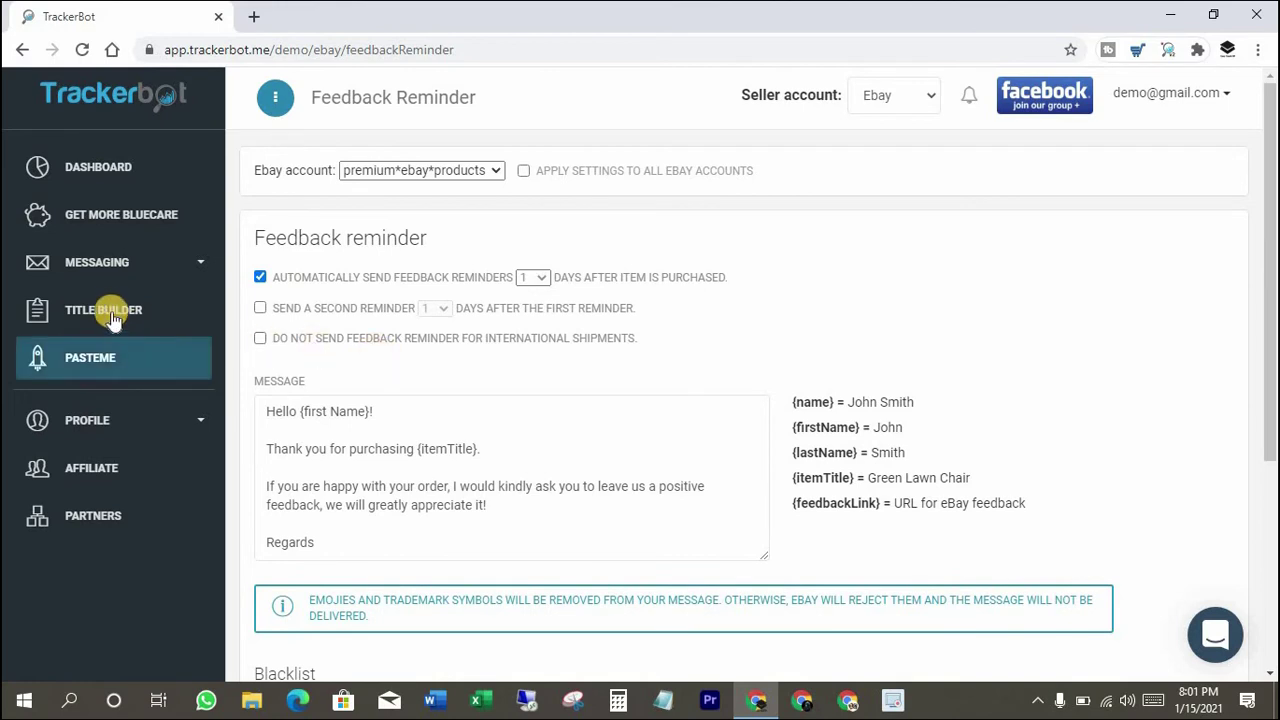
# Enable automatic positive feedback for buyers on the Auto Feedback page and look through the stored comments.
pyautogui.click(125, 264)
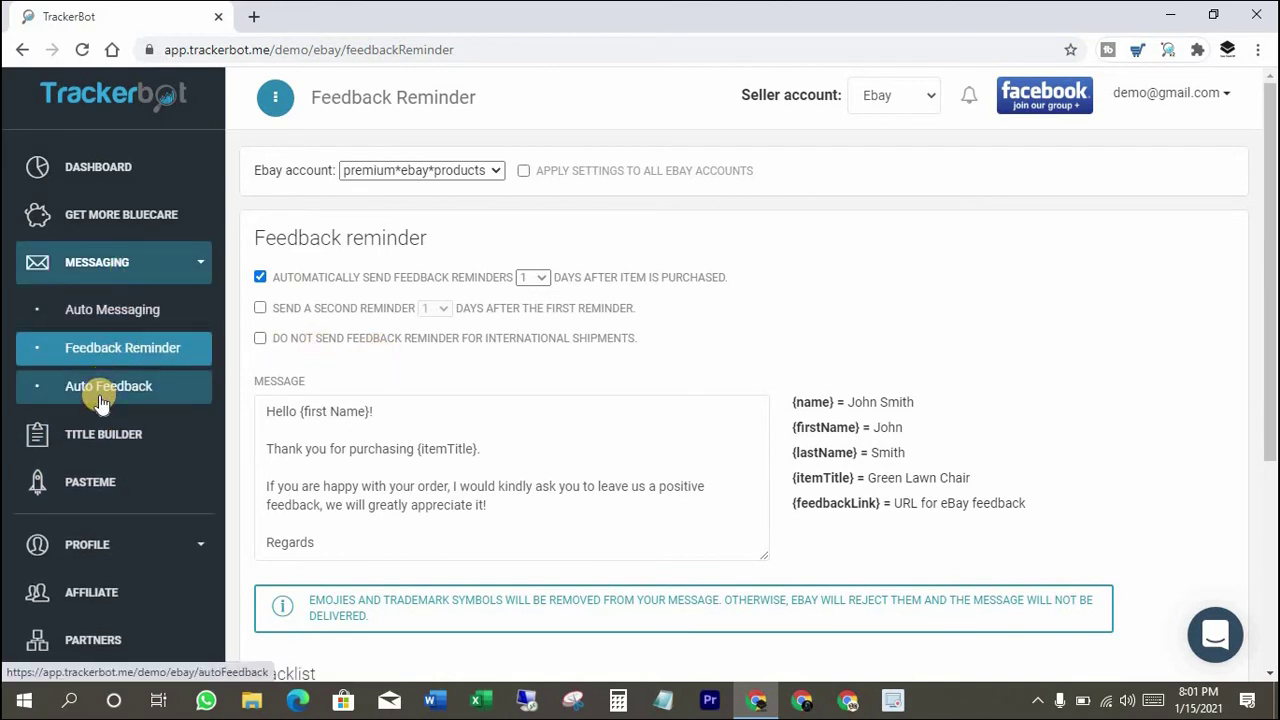
pyautogui.click(90, 386)
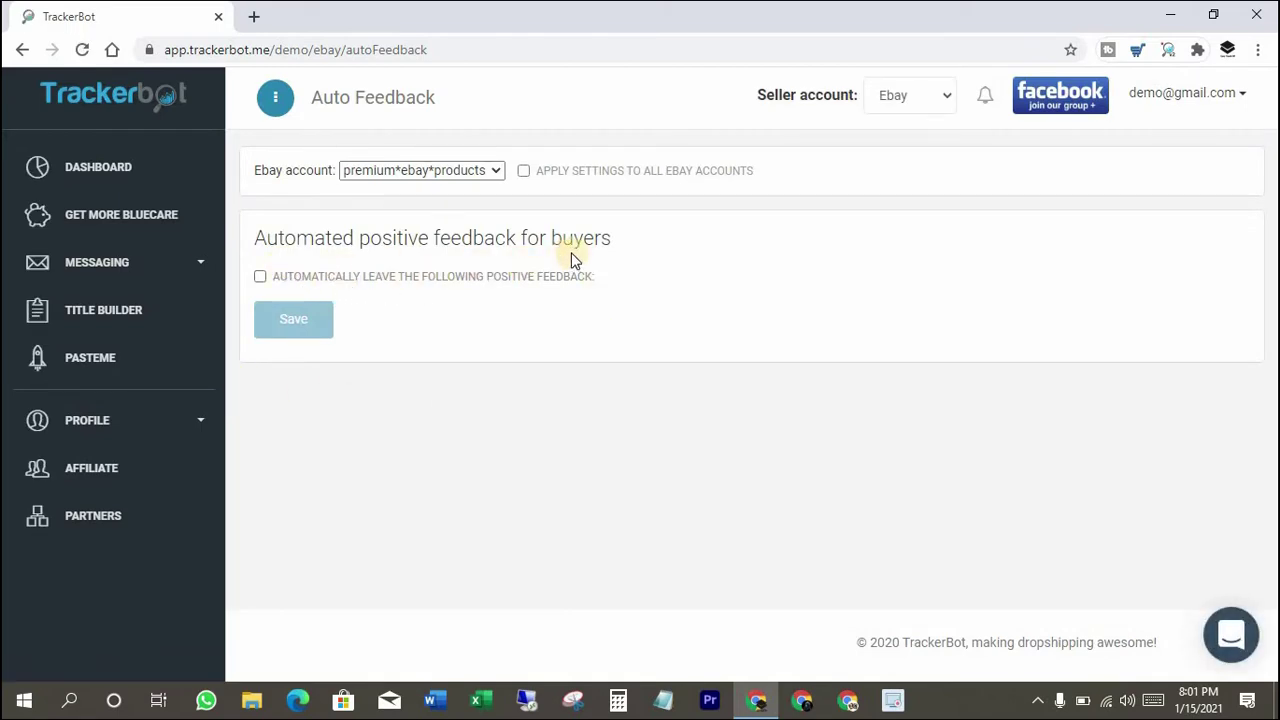
pyautogui.click(261, 277)
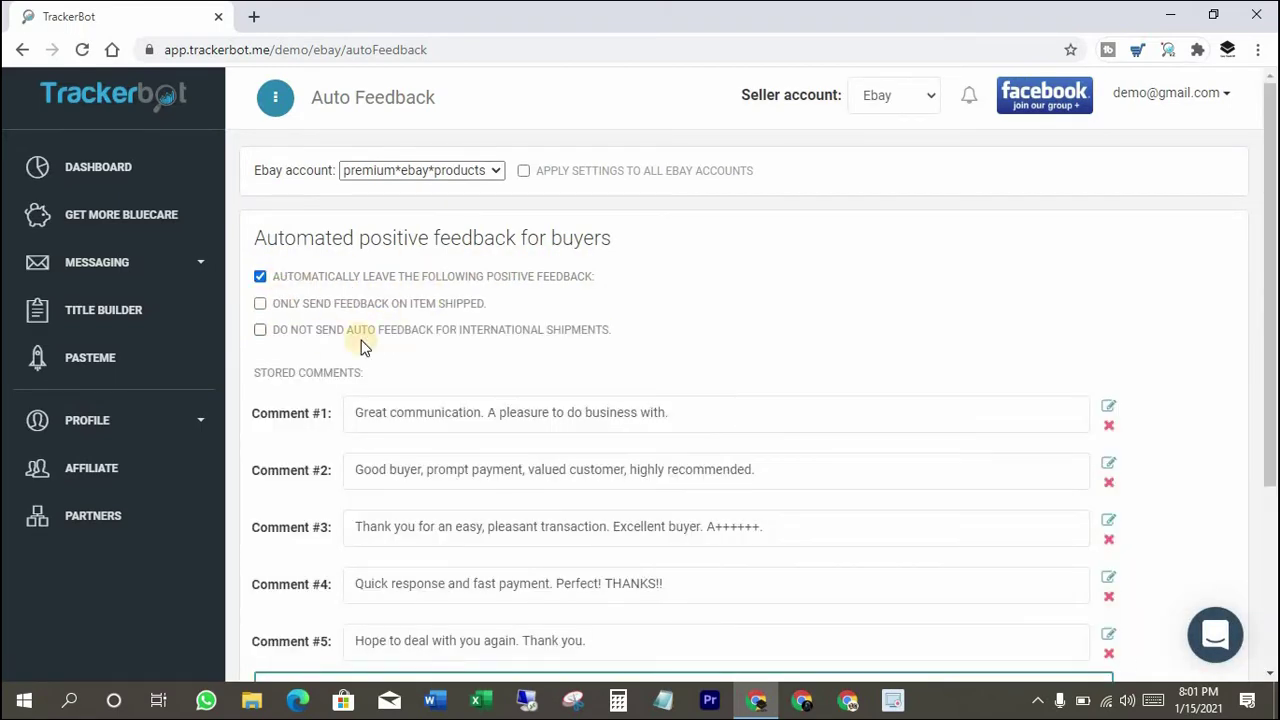
pyautogui.scroll(-3, 615, 363)
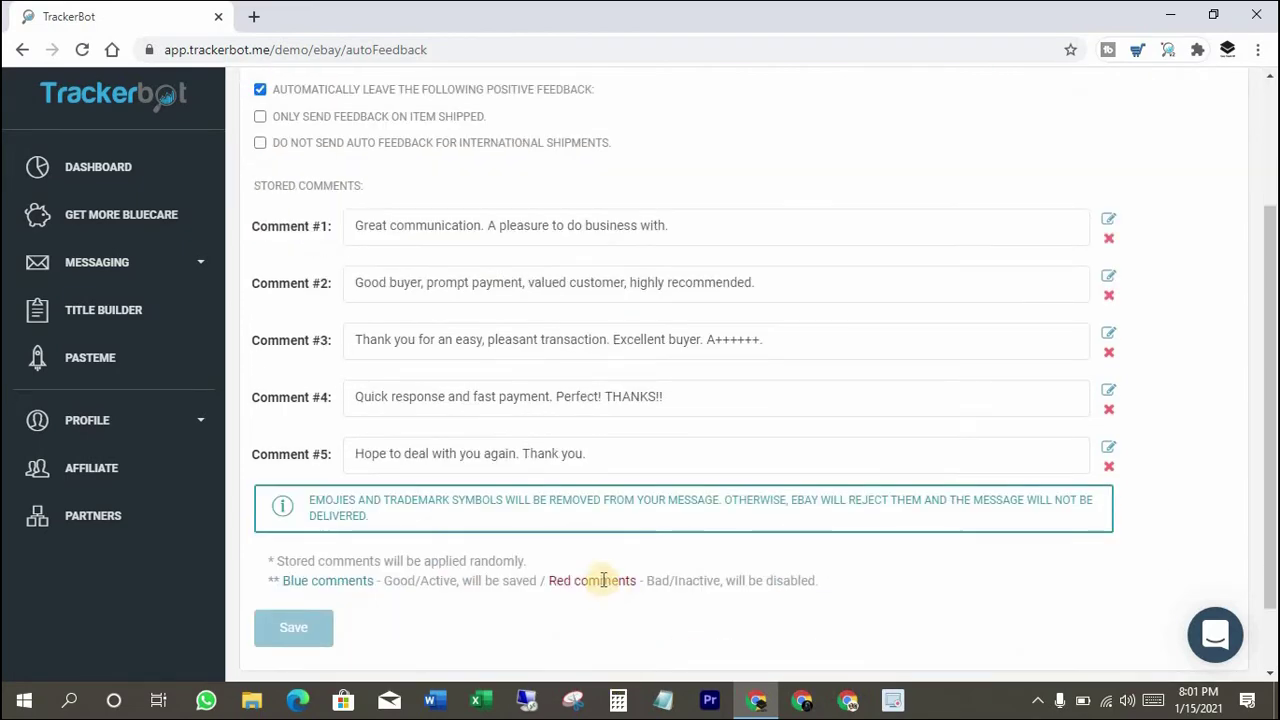
pyautogui.scroll(-1, 610, 582)
pyautogui.scroll(3, 611, 580)
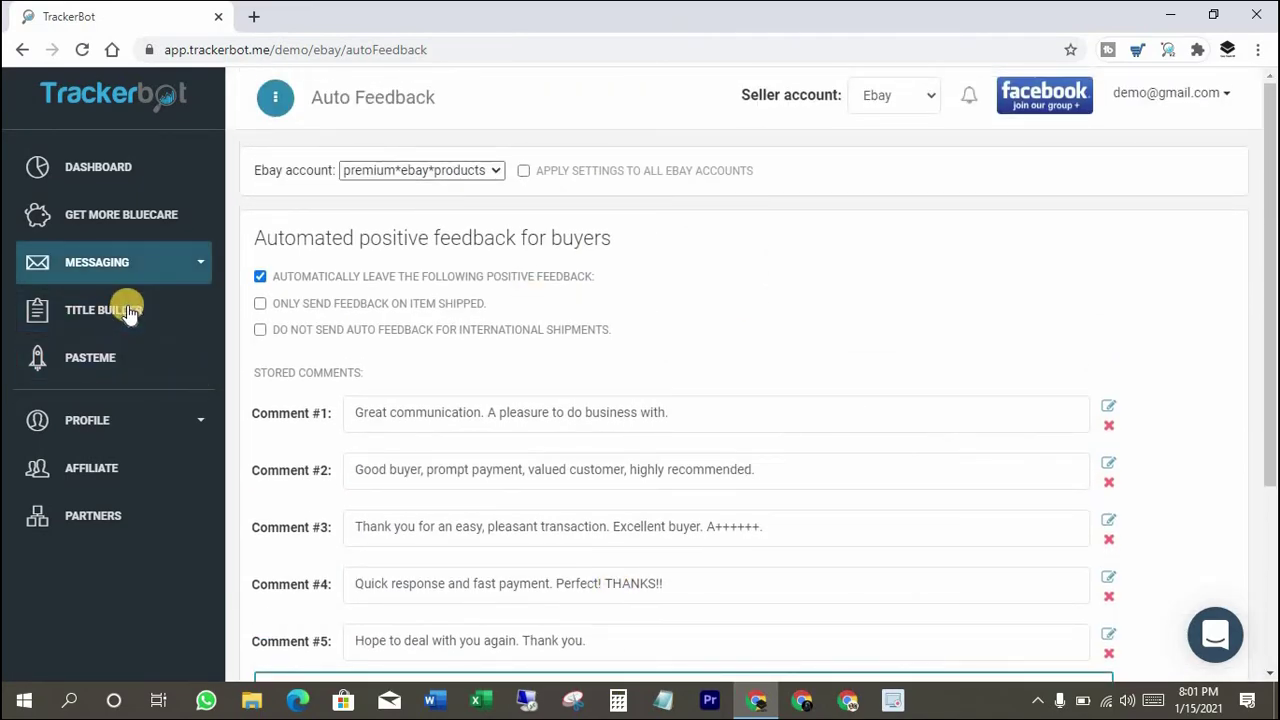
# Open the Title Builder and place the cursor in its search phrase field.
pyautogui.click(157, 282)
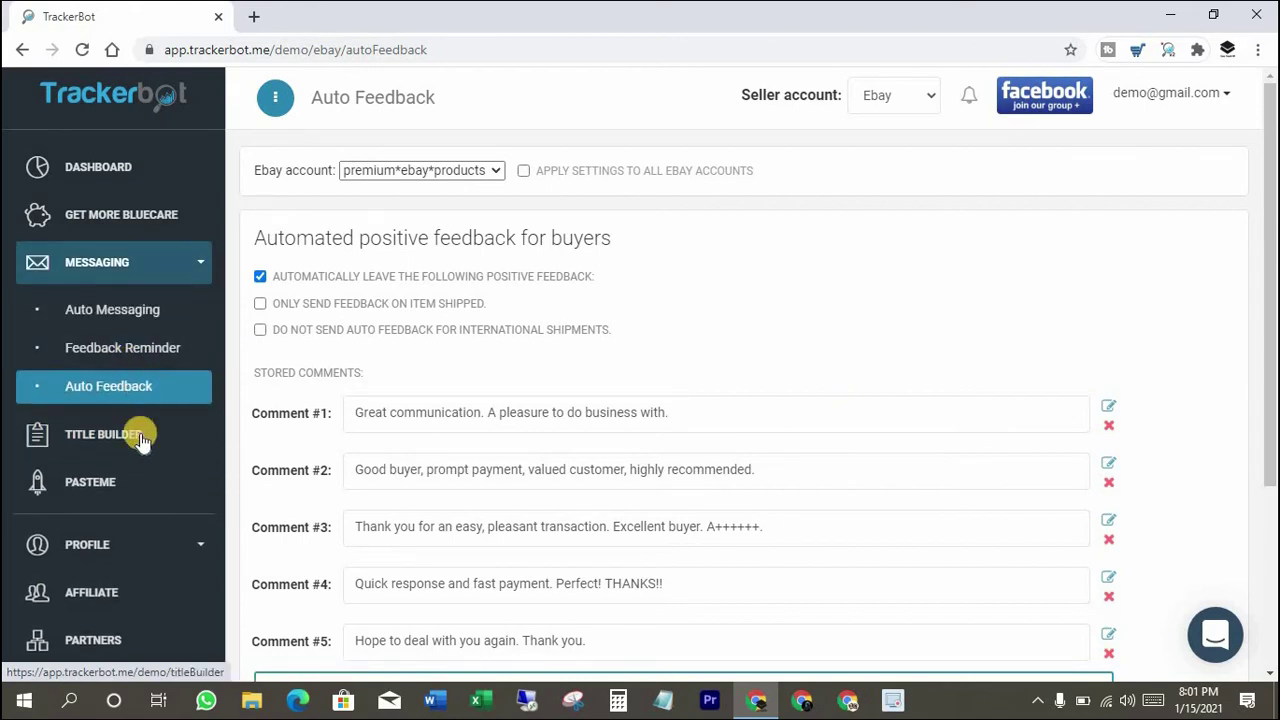
pyautogui.click(100, 447)
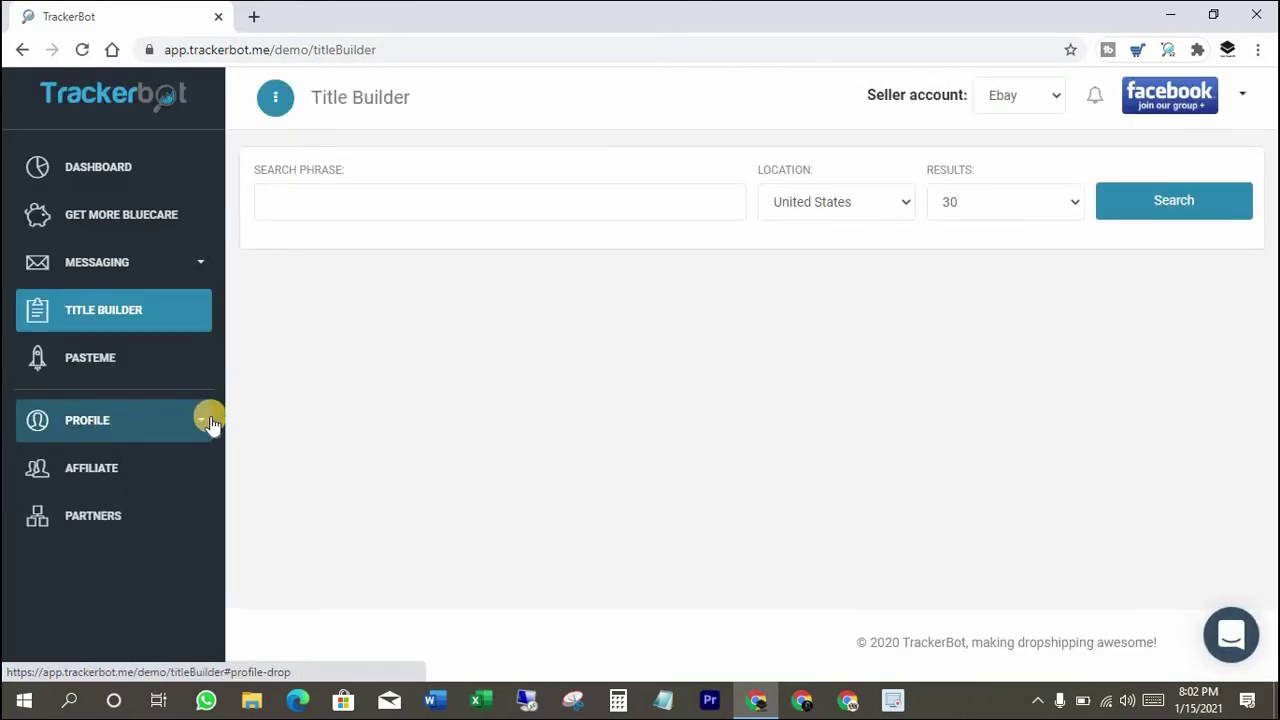
pyautogui.click(314, 203)
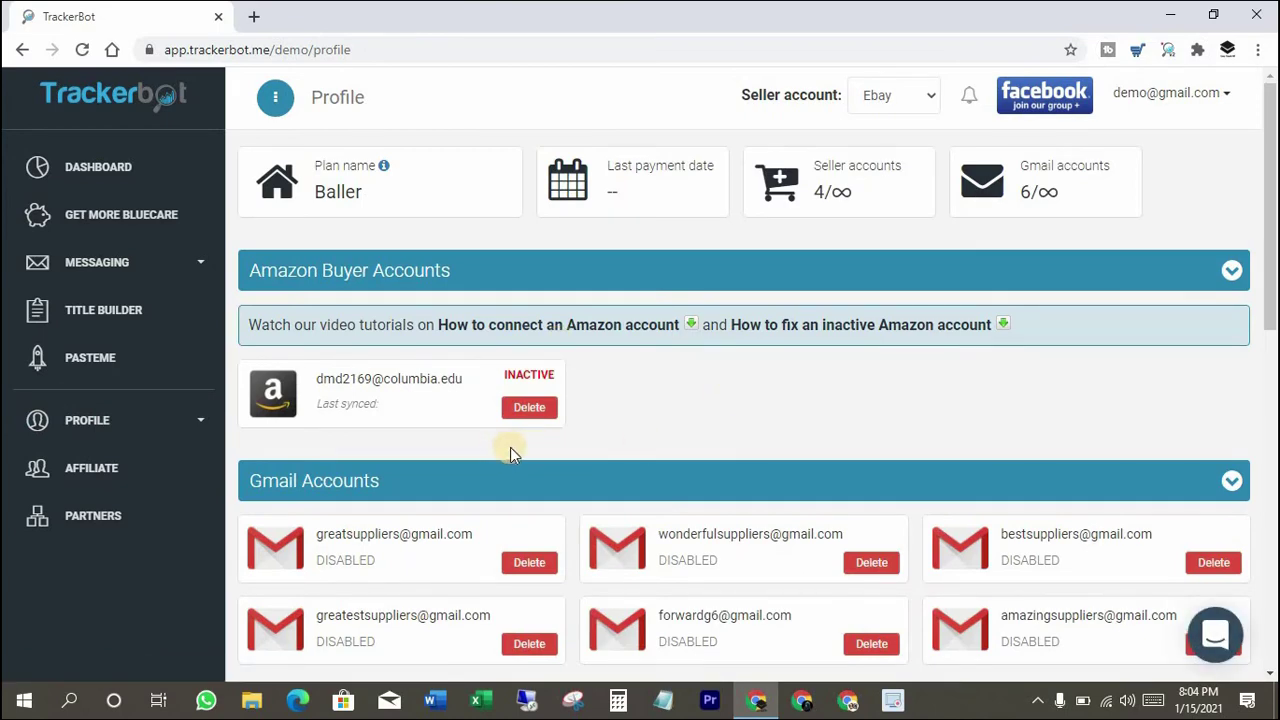
# Look through the connected accounts on the Profile page and open the eBay Settings.
pyautogui.scroll(-3, 490, 446)
pyautogui.scroll(-2, 529, 500)
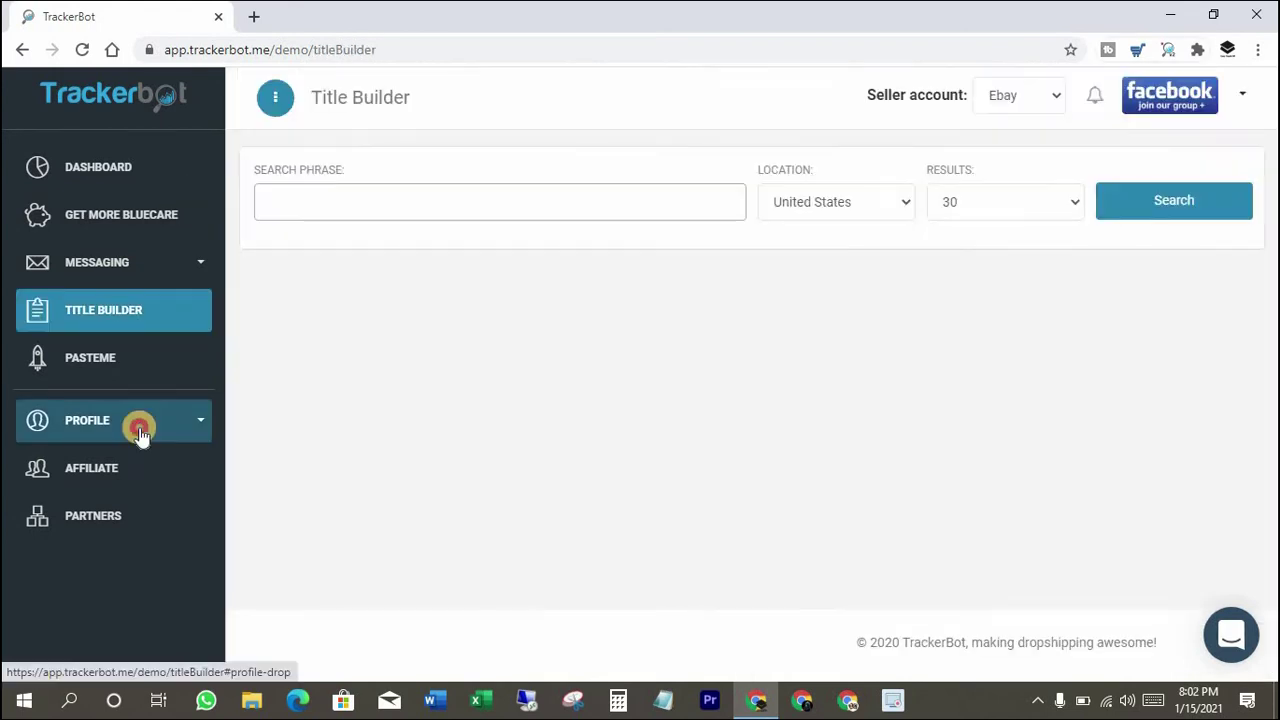
pyautogui.click(175, 424)
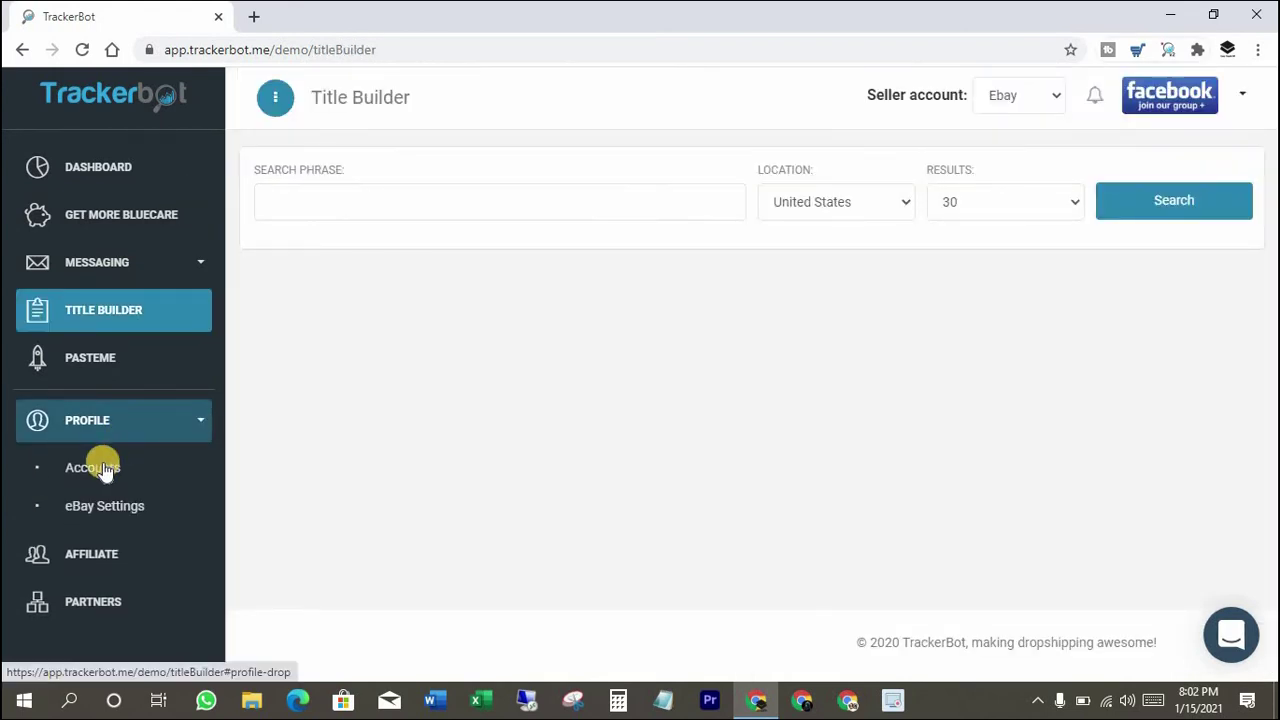
pyautogui.click(93, 508)
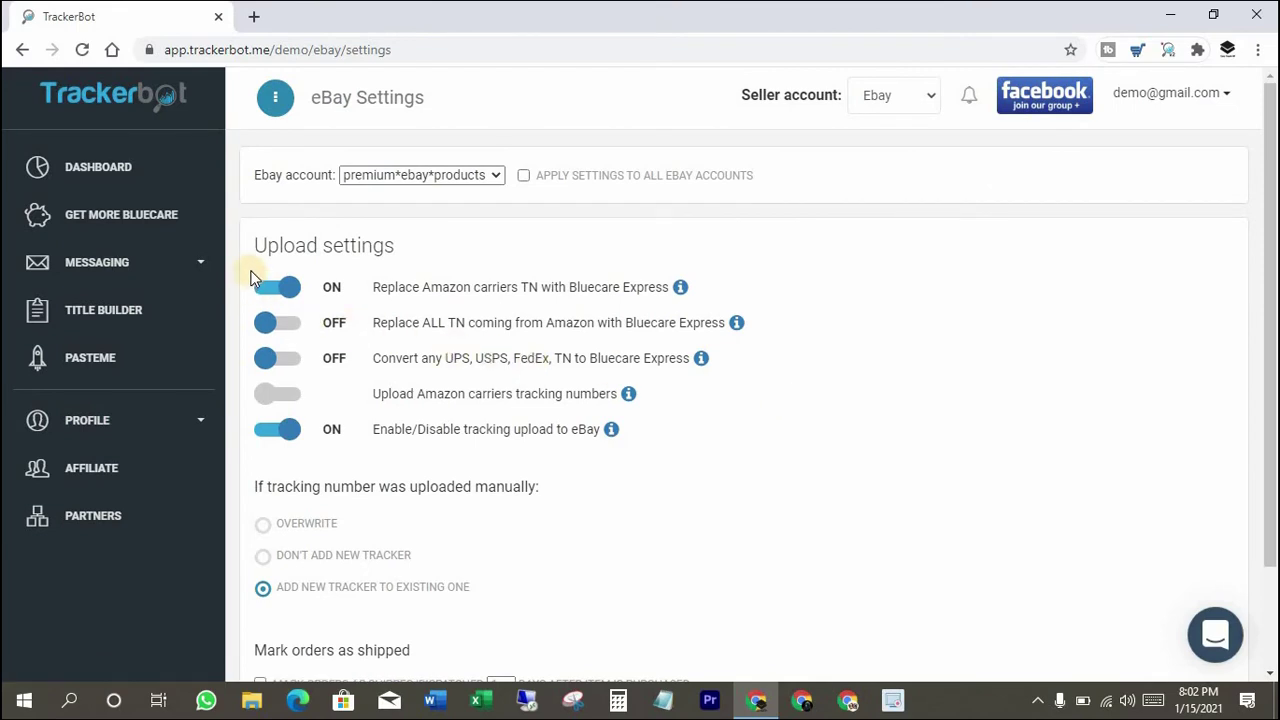
# Highlight the upload options for replacing Amazon carriers TN and ALL TN coming from Amazon with Bluecare Express.
pyautogui.moveTo(252, 278); pyautogui.dragTo(781, 298)
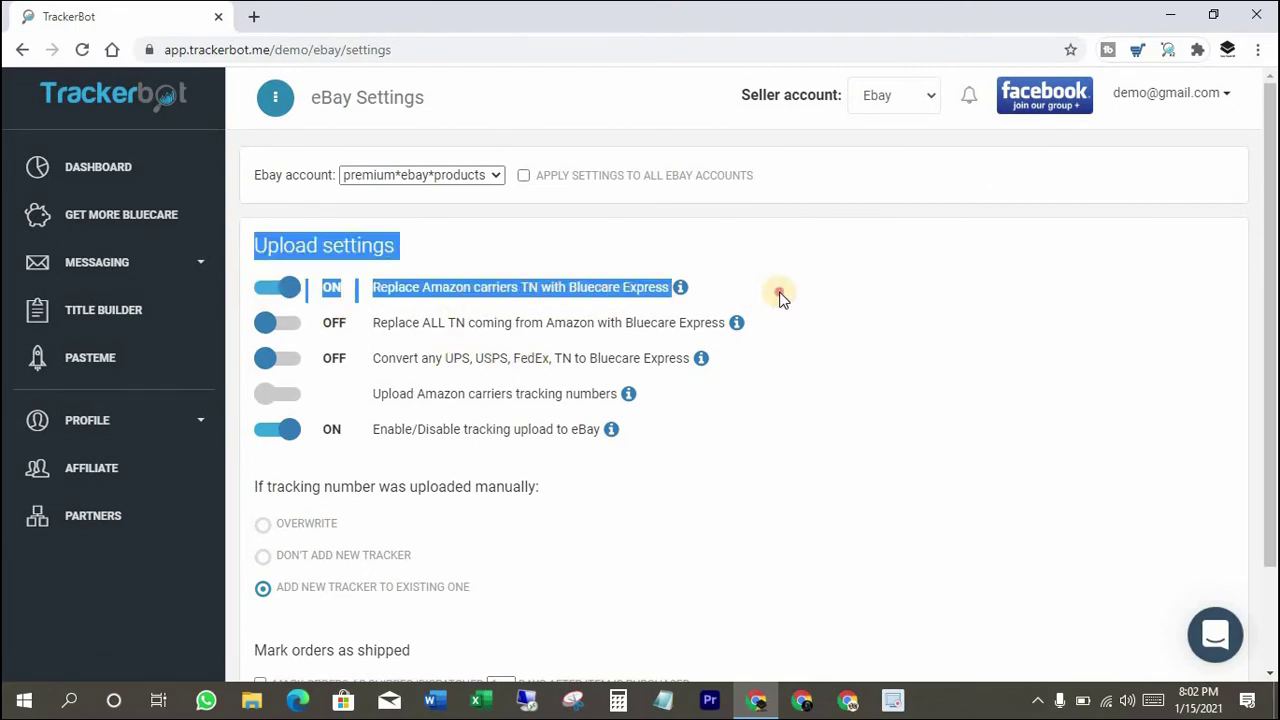
pyautogui.click(781, 298)
pyautogui.moveTo(432, 292); pyautogui.dragTo(563, 289)
pyautogui.click(625, 289)
pyautogui.moveTo(431, 289); pyautogui.dragTo(533, 290)
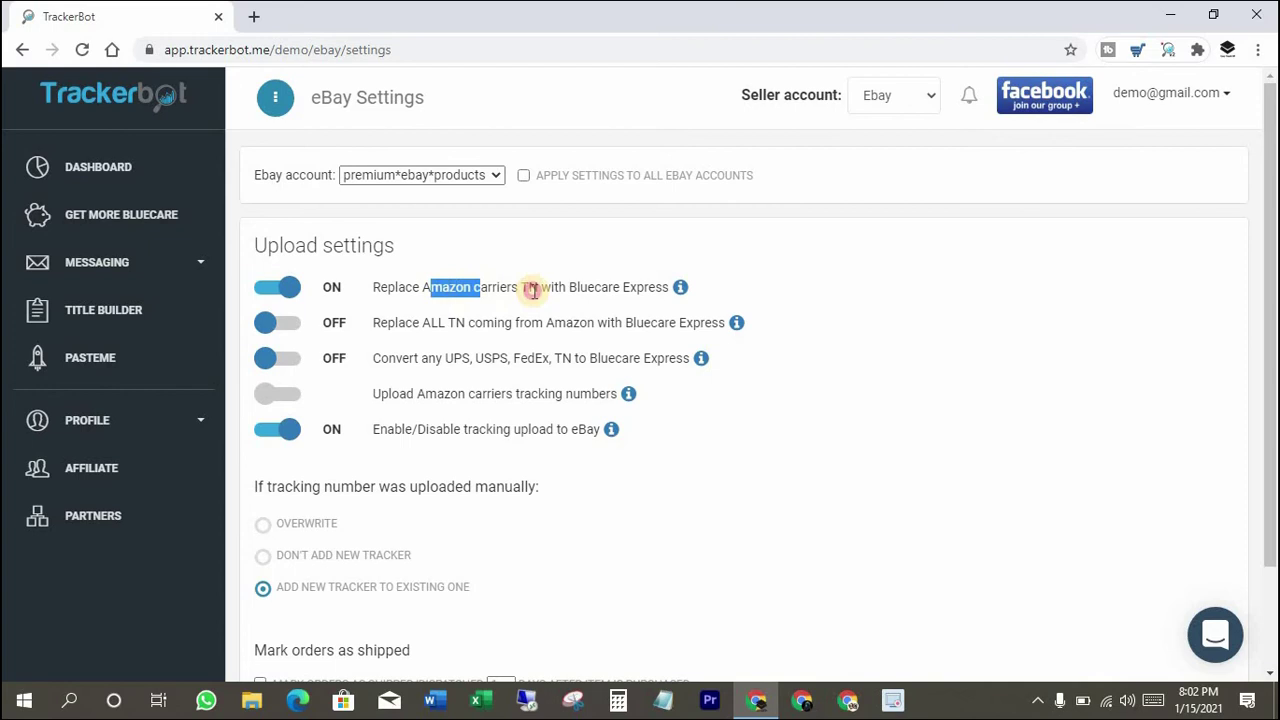
pyautogui.moveTo(569, 287); pyautogui.dragTo(668, 287)
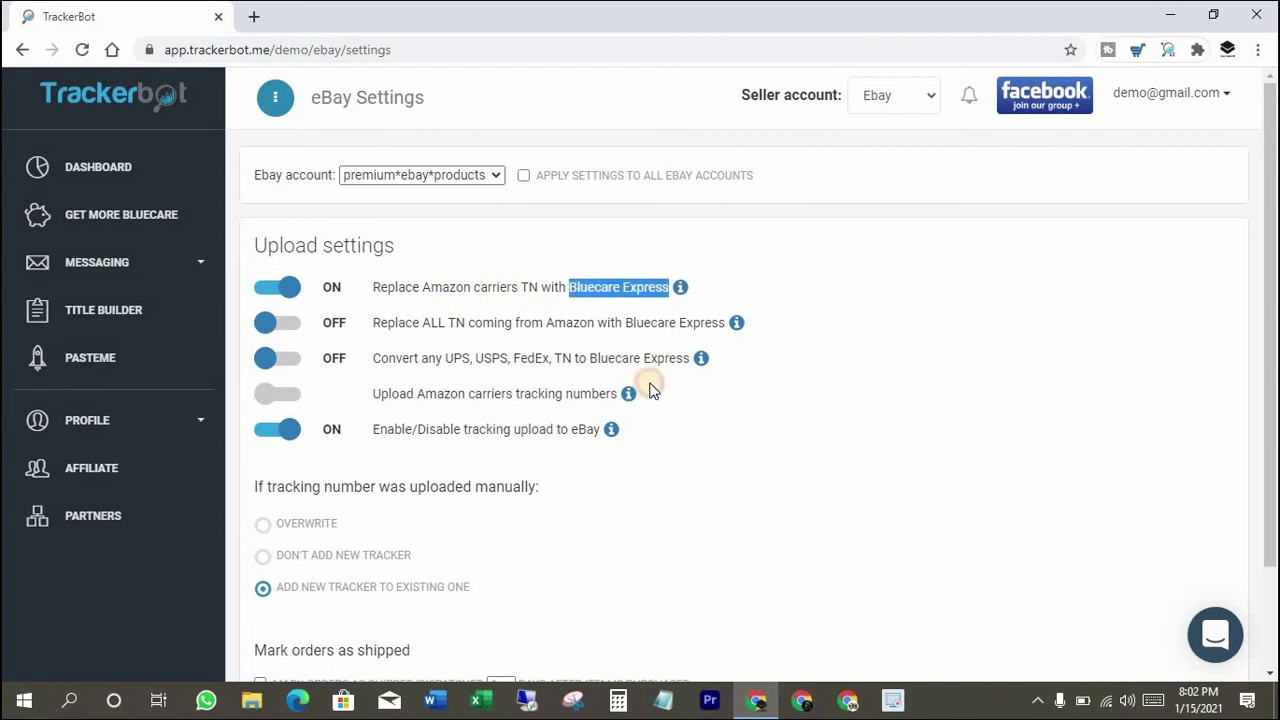
pyautogui.moveTo(399, 323); pyautogui.dragTo(556, 323)
pyautogui.click(556, 323)
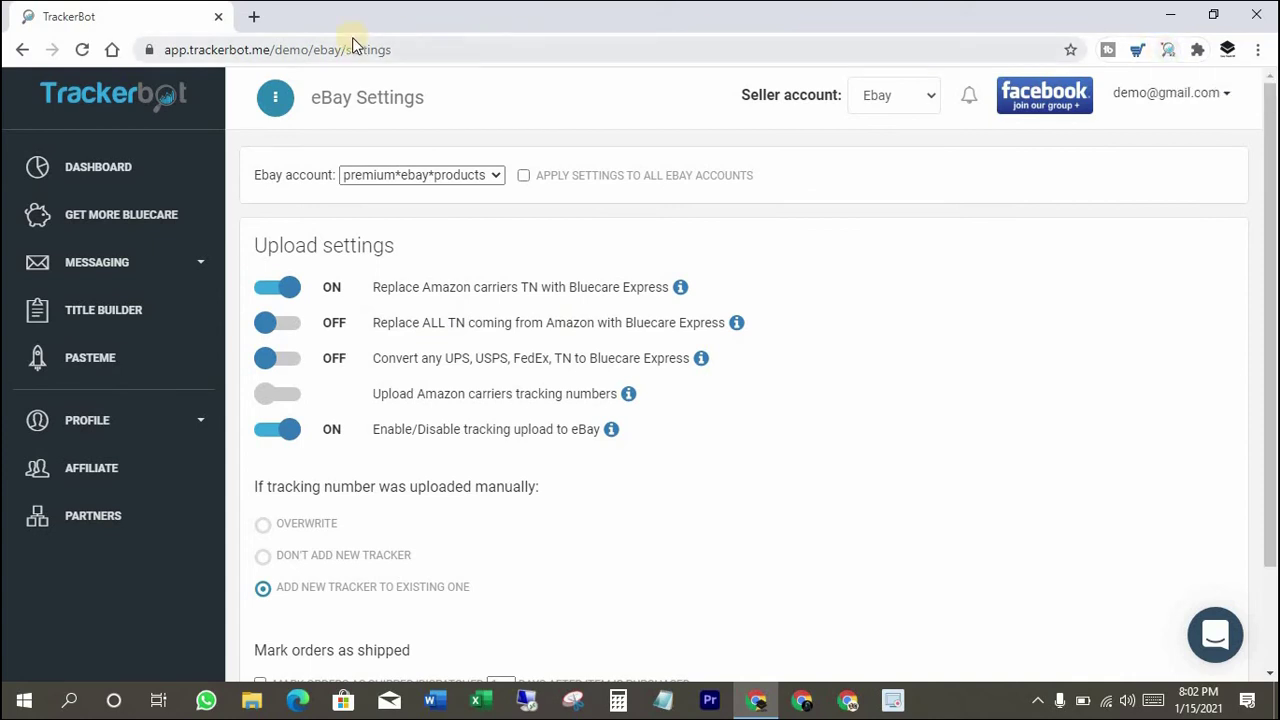
# Search Google for "tracker bot chrome extension" in a new tab, view the Trackerbot V2 Chrome Web Store page, and close that tab.
pyautogui.click(253, 16)
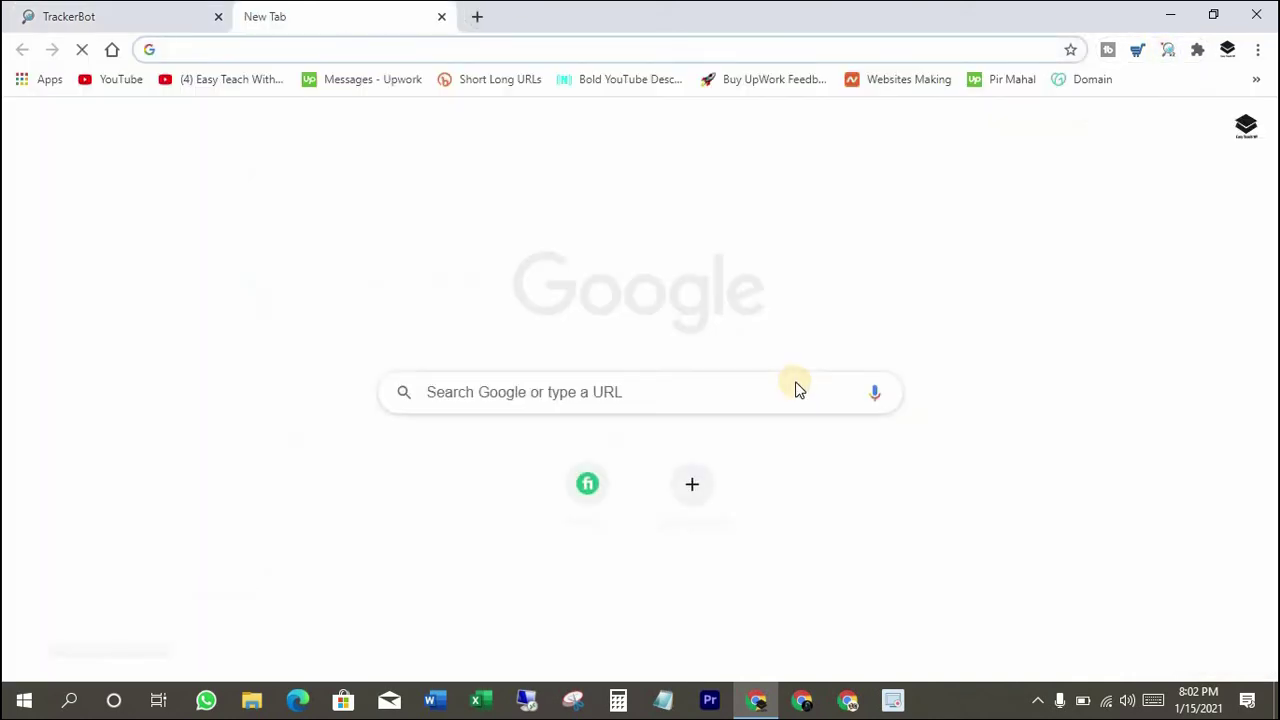
pyautogui.write('tracker ')
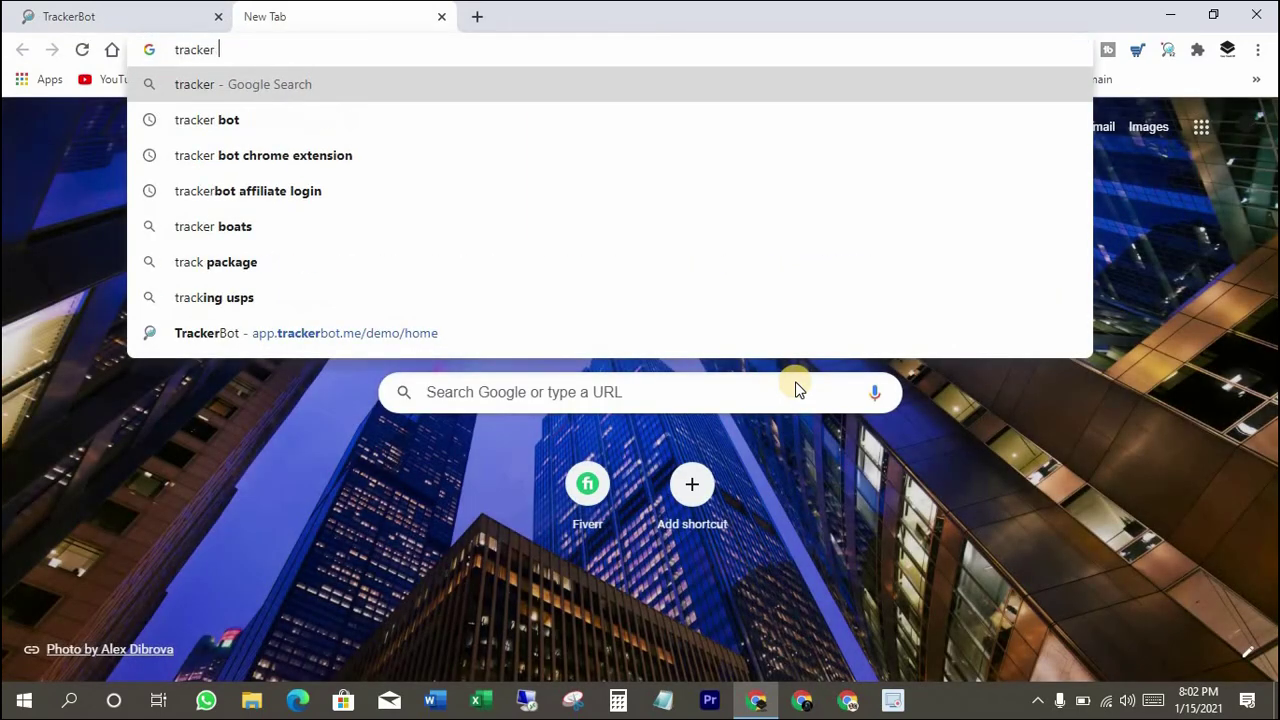
pyautogui.write('bot ch')
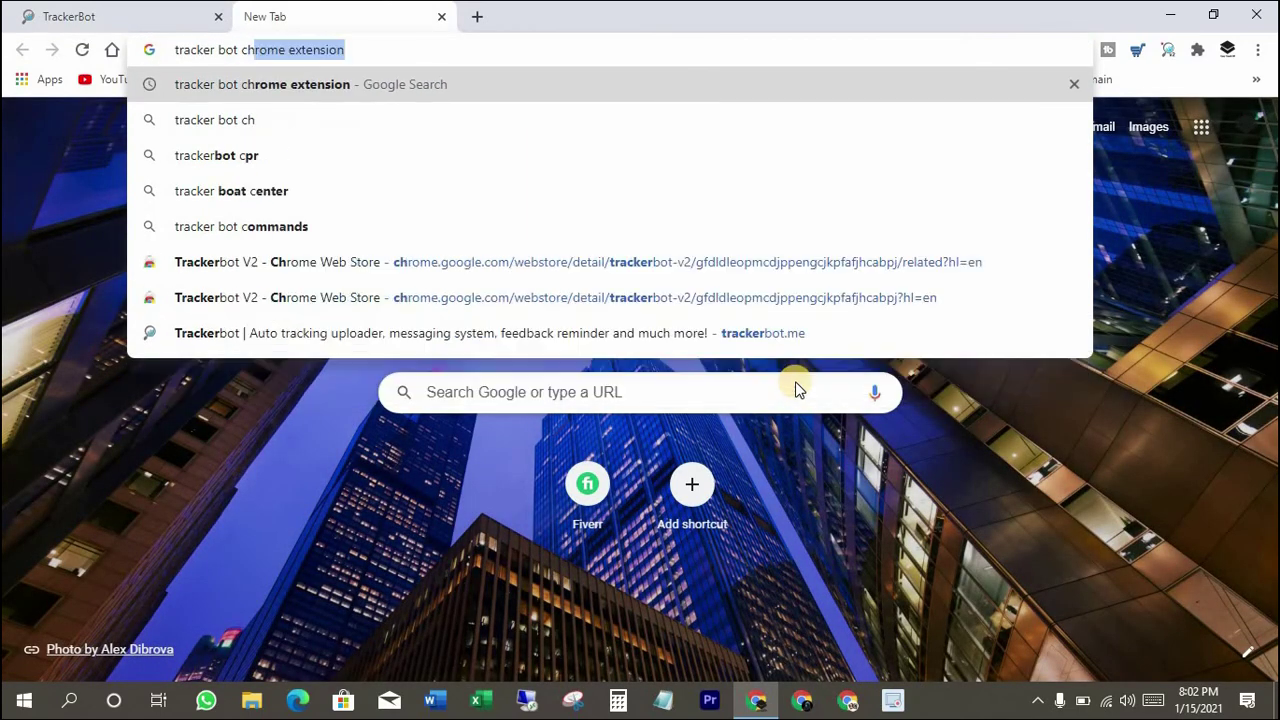
pyautogui.write('rome')
pyautogui.press('Return')
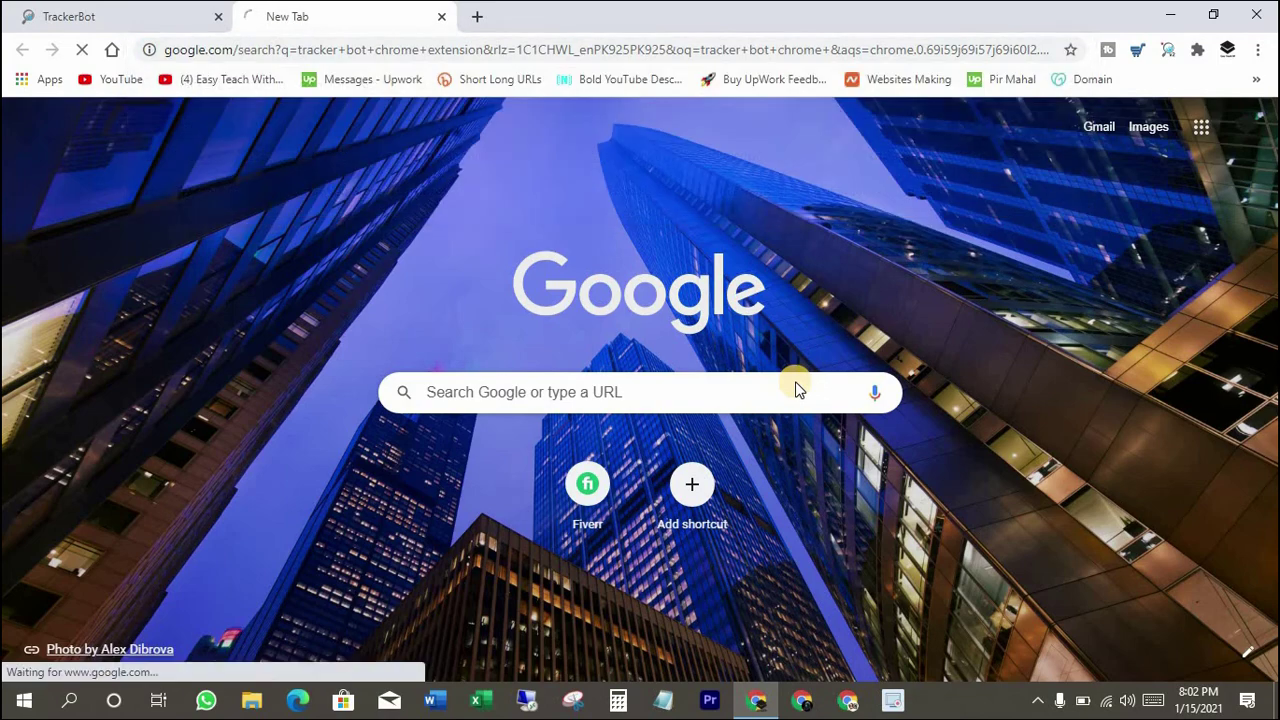
pyautogui.rightClick(240, 272)
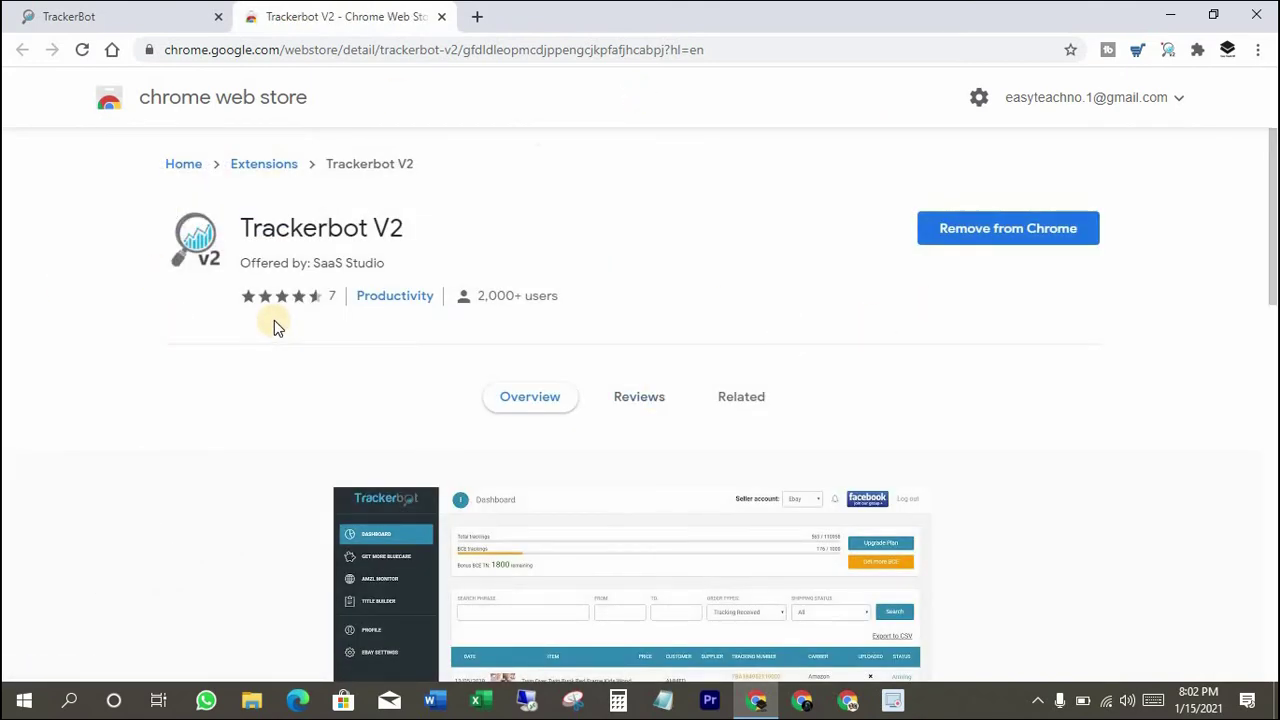
pyautogui.click(441, 16)
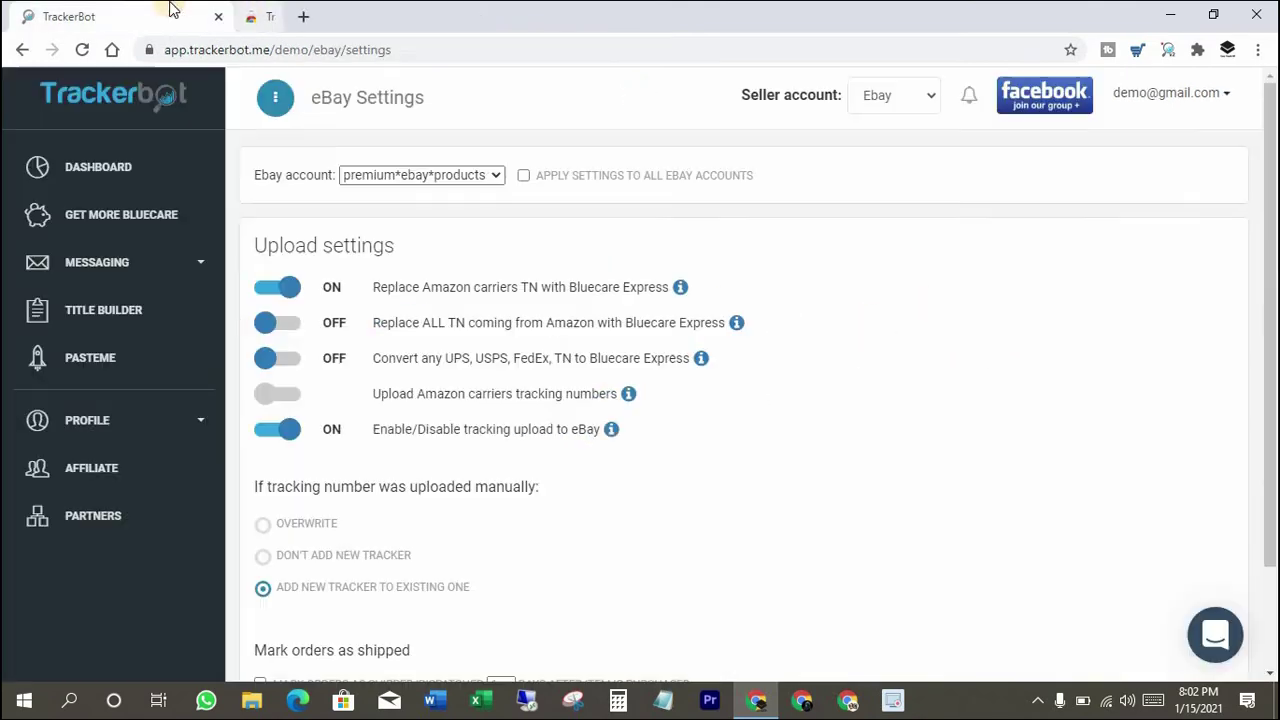
# Highlight the upload settings in turn, including Bluecare Express replacement, UPS/USPS/FedEx conversion and tracking upload to eBay.
pyautogui.tripleClick(376, 393)
pyautogui.moveTo(373, 287); pyautogui.dragTo(668, 287)
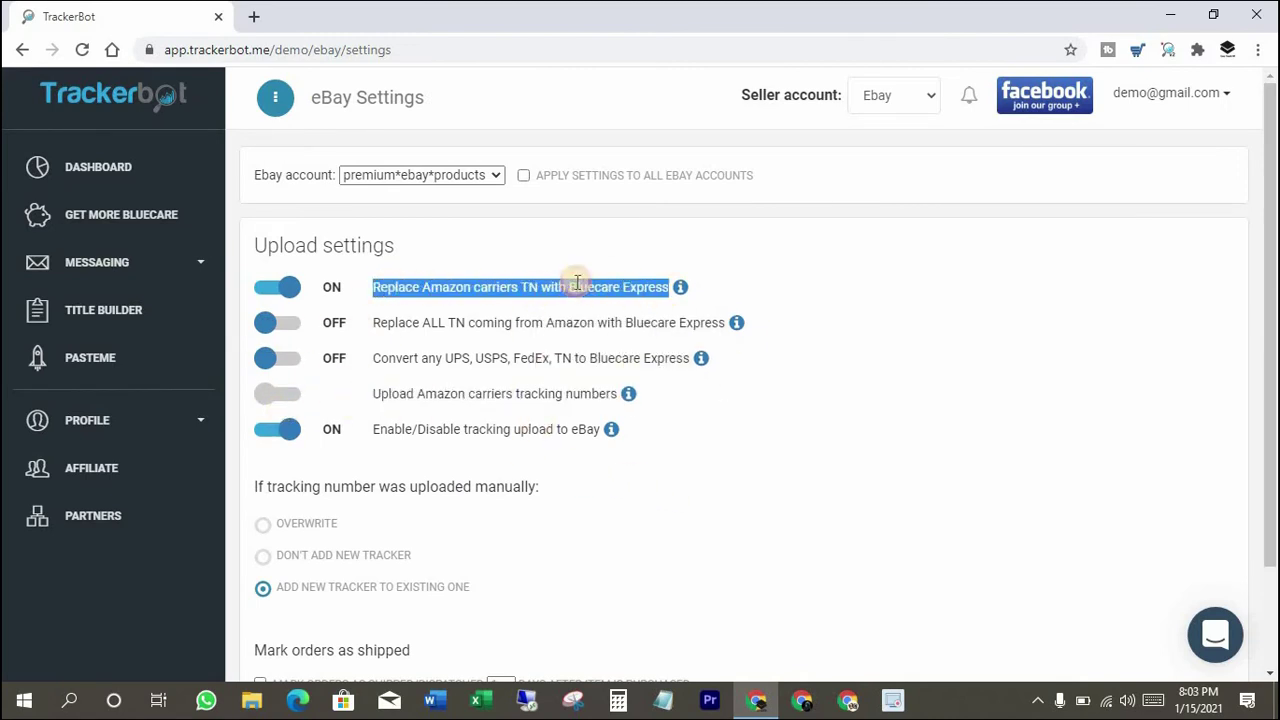
pyautogui.moveTo(373, 322); pyautogui.dragTo(724, 323)
pyautogui.moveTo(374, 358); pyautogui.dragTo(668, 378)
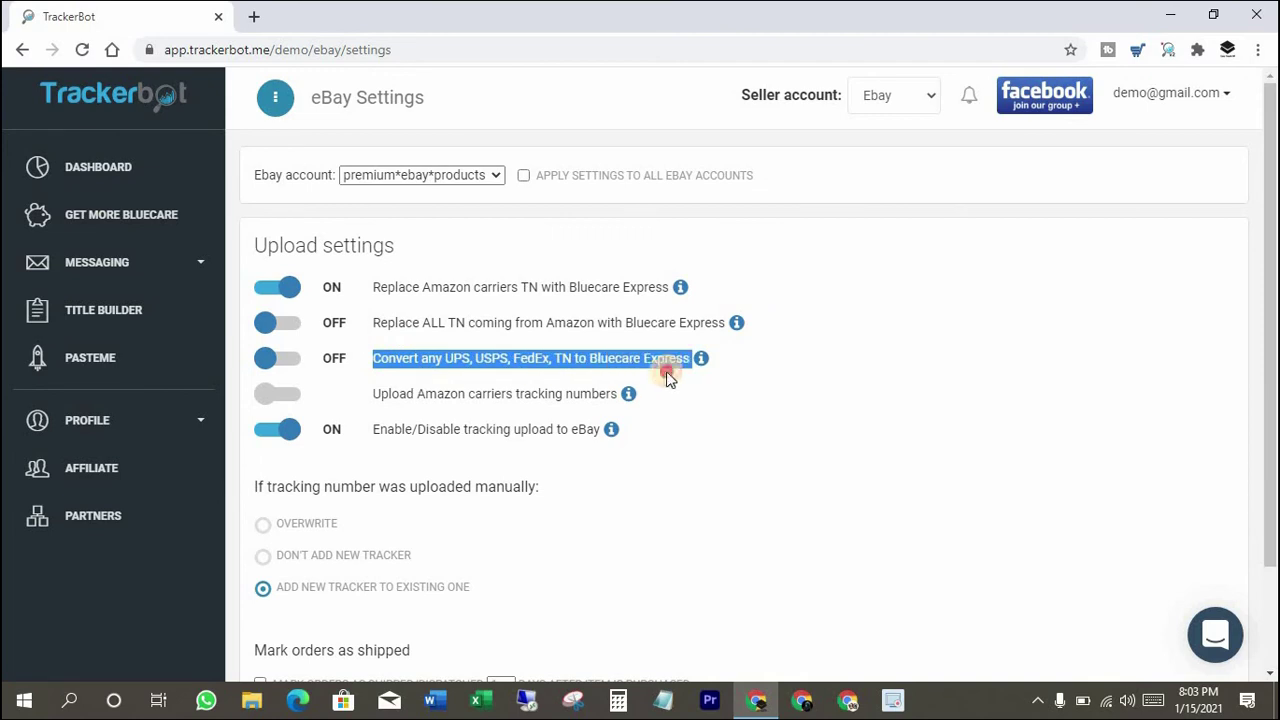
pyautogui.moveTo(374, 429); pyautogui.dragTo(600, 430)
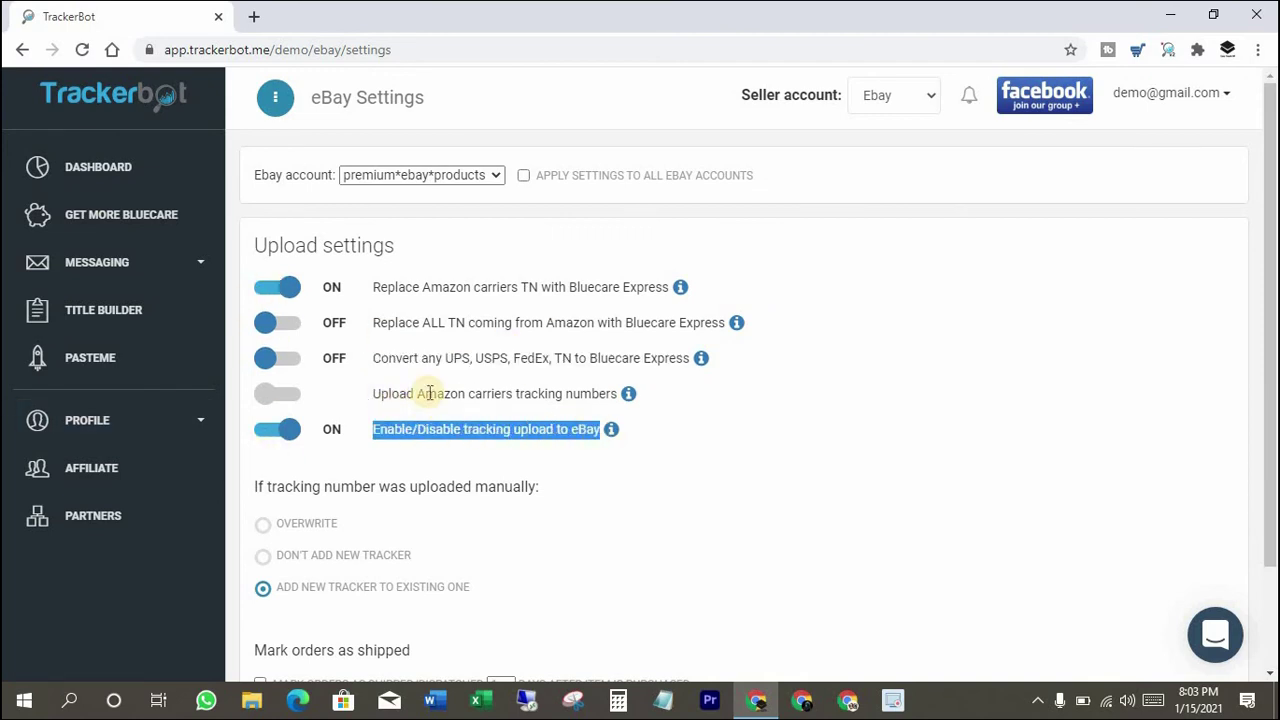
pyautogui.moveTo(373, 287); pyautogui.dragTo(503, 286)
pyautogui.moveTo(671, 287); pyautogui.dragTo(331, 285)
pyautogui.click(331, 285)
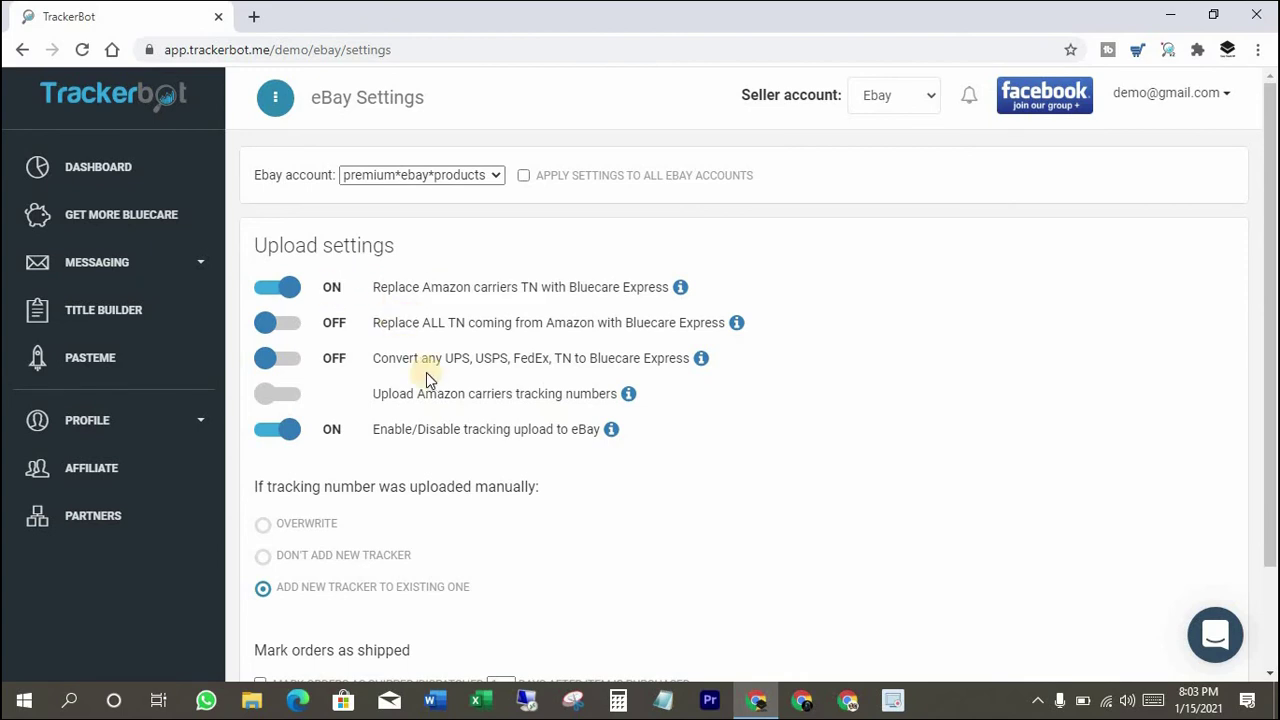
# Try the mark-as-shipped and Overwrite options, and set manually uploaded tracking numbers to Don't add new tracker.
pyautogui.scroll(-3, 450, 390)
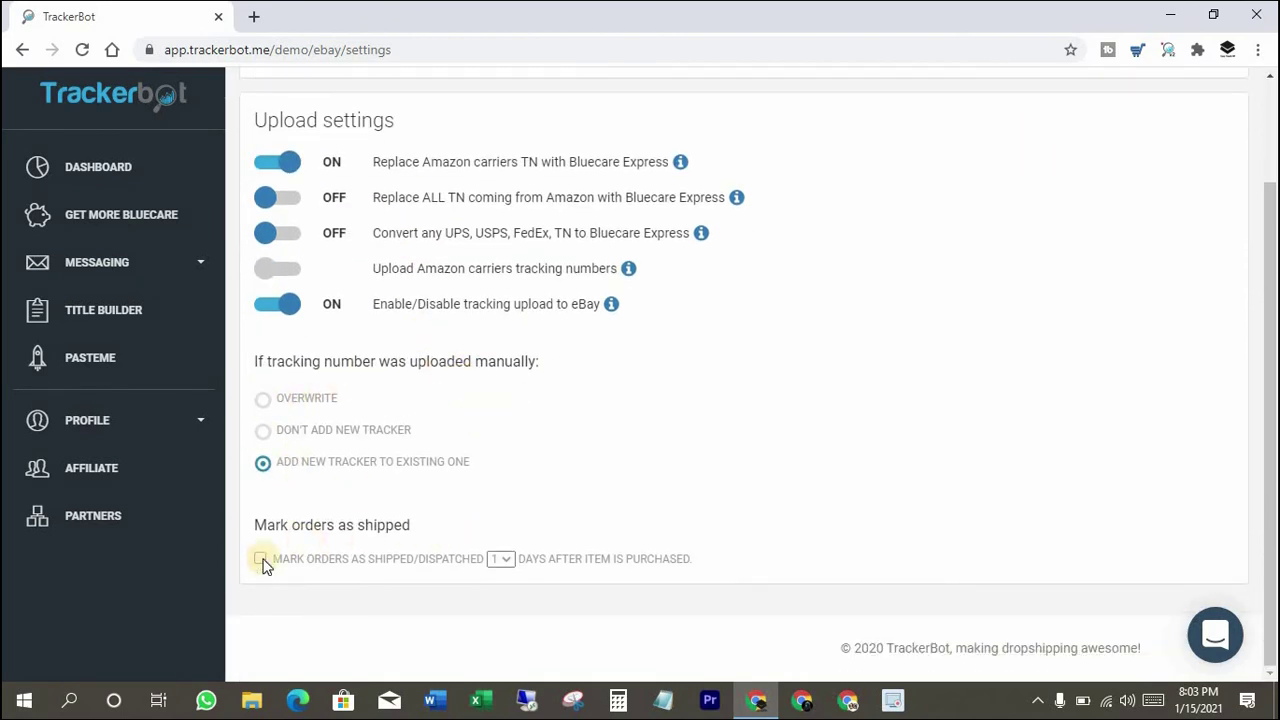
pyautogui.click(261, 560)
pyautogui.click(262, 399)
pyautogui.click(263, 431)
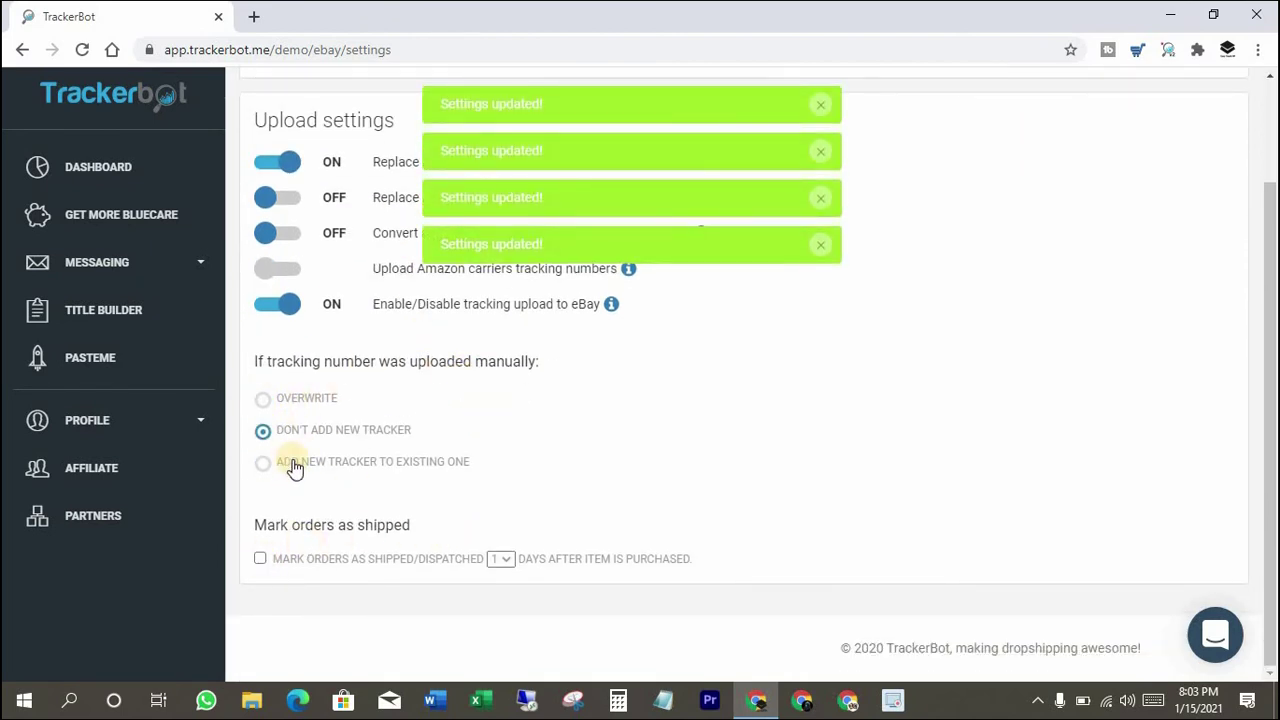